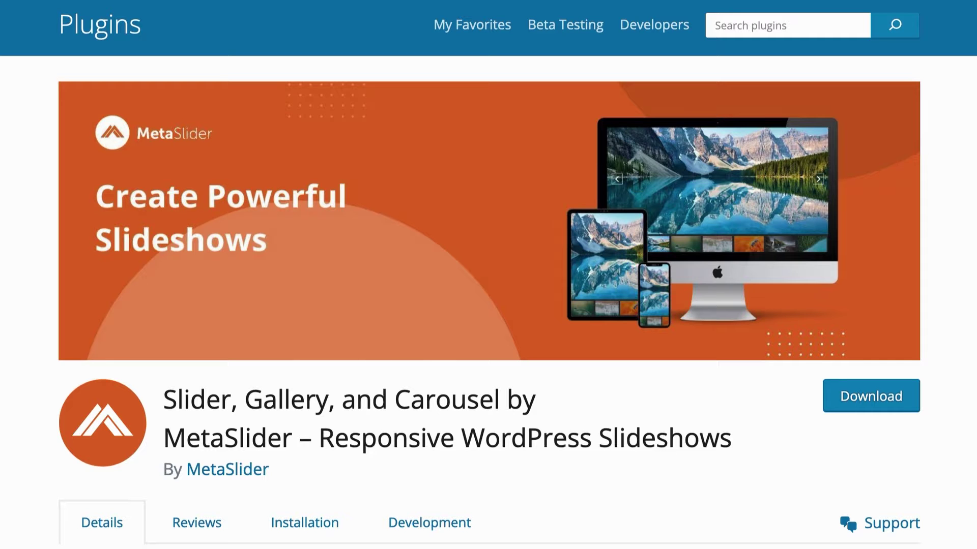
Step: Bring up the MetaSlider WooCommerce demo cycling through the vacation products with prices
{"action": "left_click", "coordinate": [191, 13]}
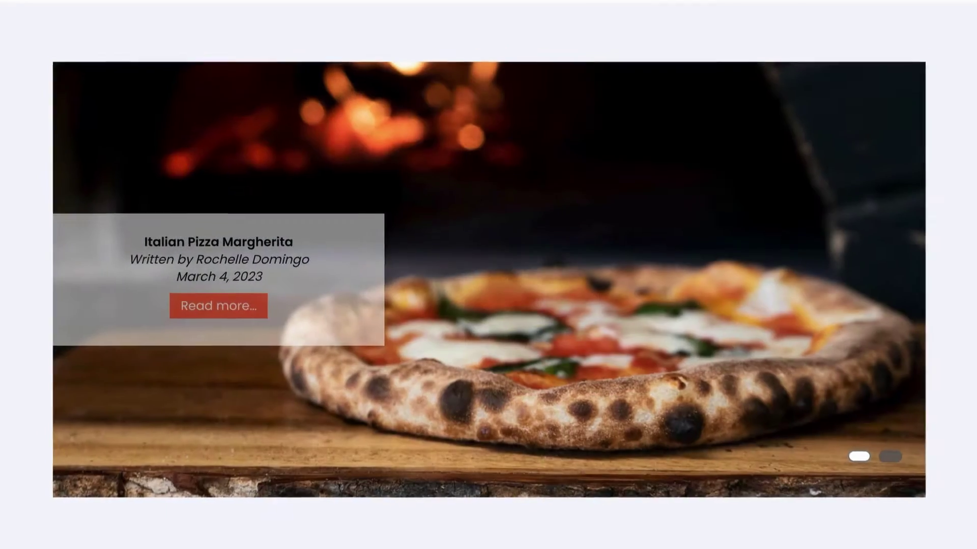
{"action": "left_click", "coordinate": [325, 14]}
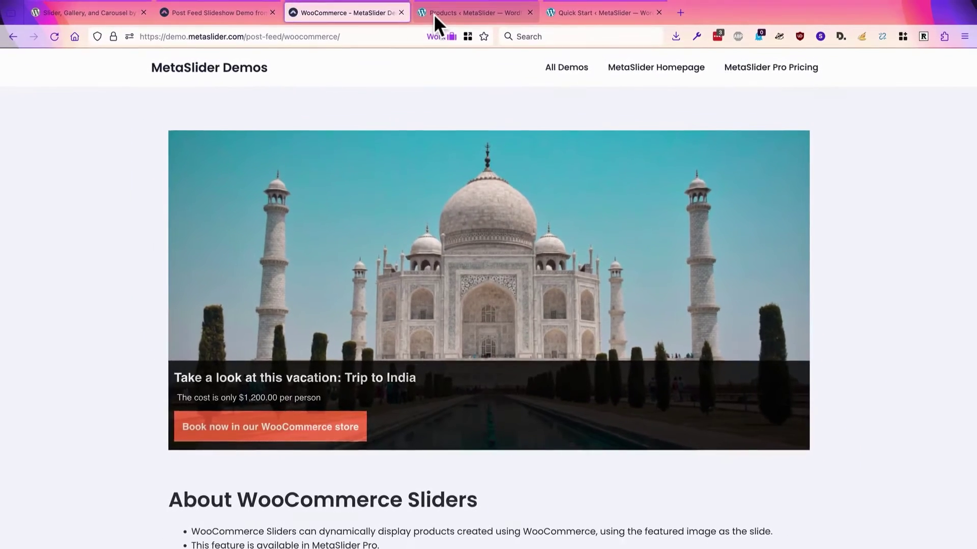
Step: Inspect the Trip to Lagos product, then return to the Lagos, London and Istanbul trips list
{"action": "left_click", "coordinate": [434, 13]}
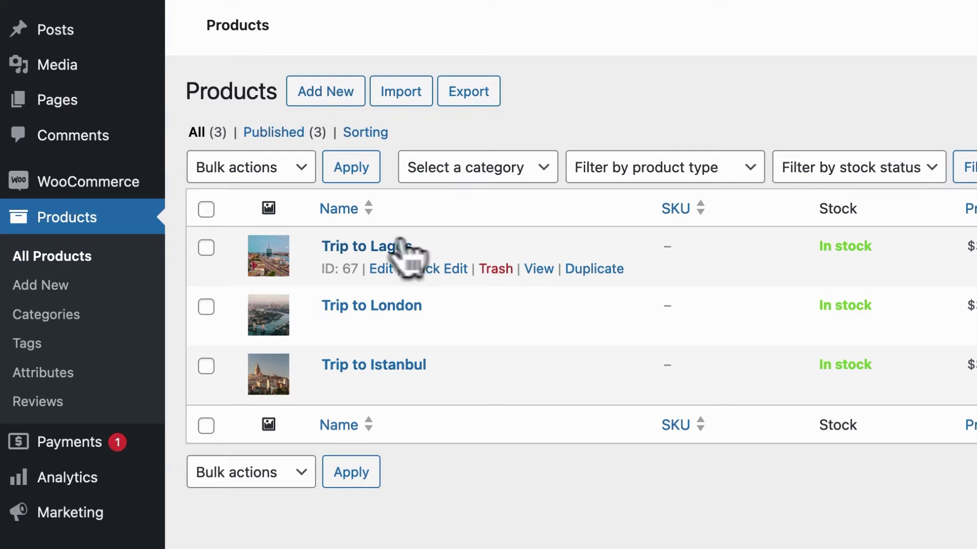
{"action": "left_click", "coordinate": [381, 269]}
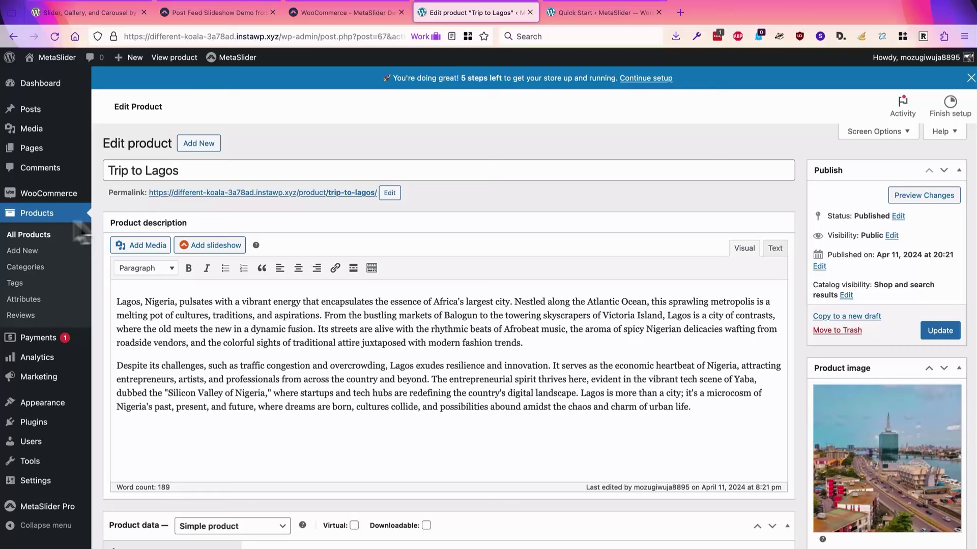
{"action": "left_click", "coordinate": [46, 238]}
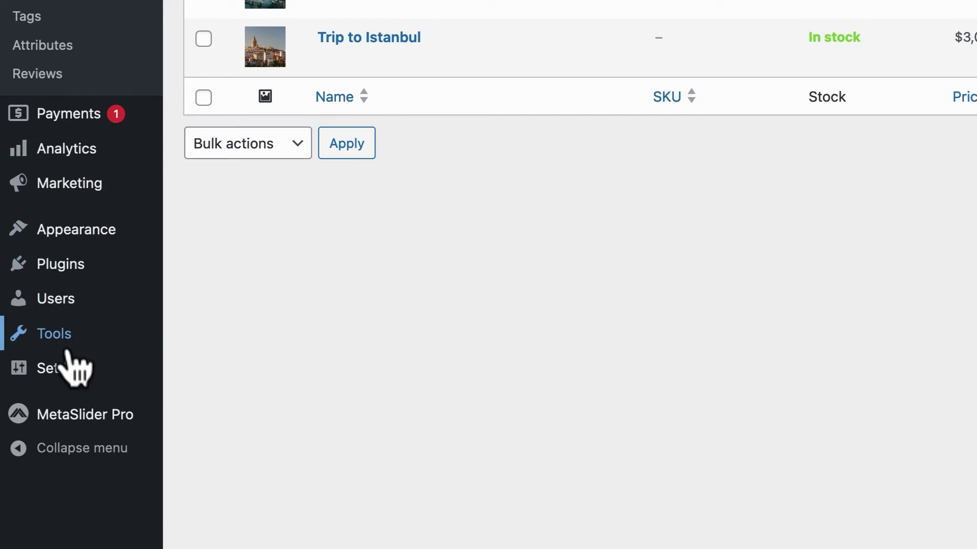
Step: Choose Post Feed Slideshow as the sample on the MetaSlider Pro Quick Start page
{"action": "mouse_move", "coordinate": [74, 409]}
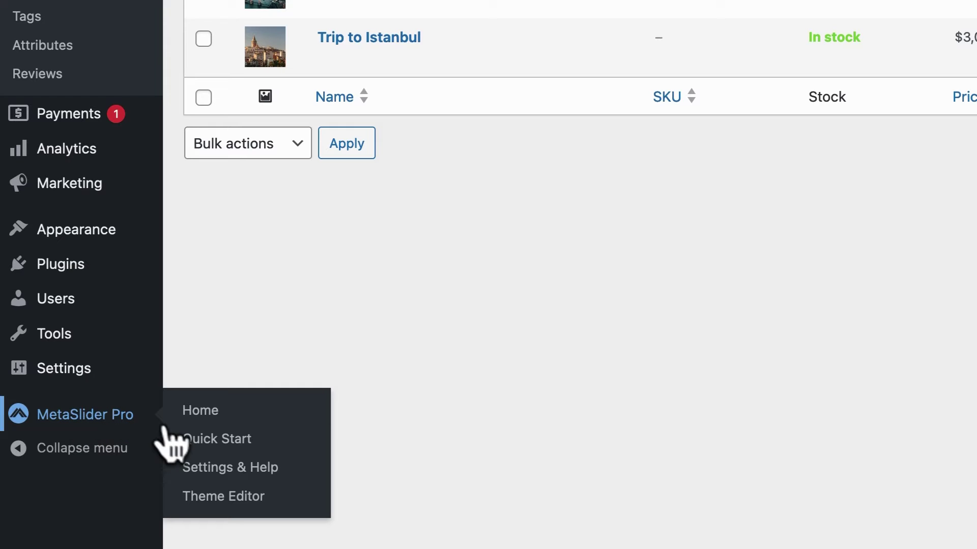
{"action": "left_click", "coordinate": [189, 436]}
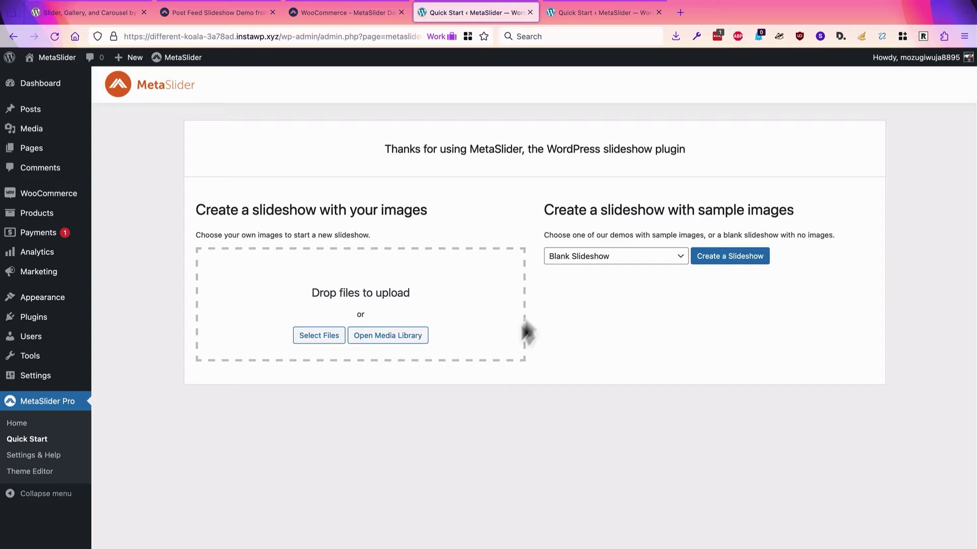
{"action": "left_click", "coordinate": [578, 258]}
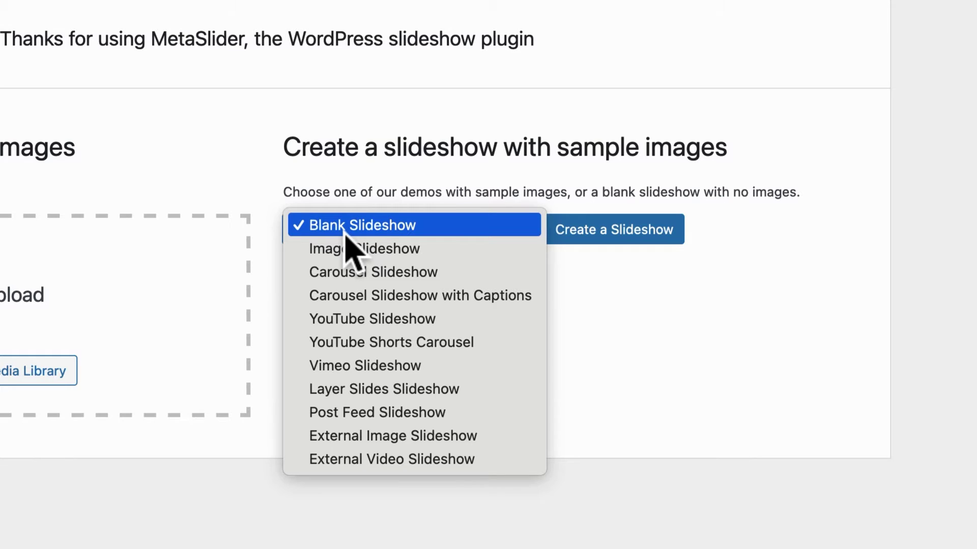
{"action": "left_click", "coordinate": [362, 409]}
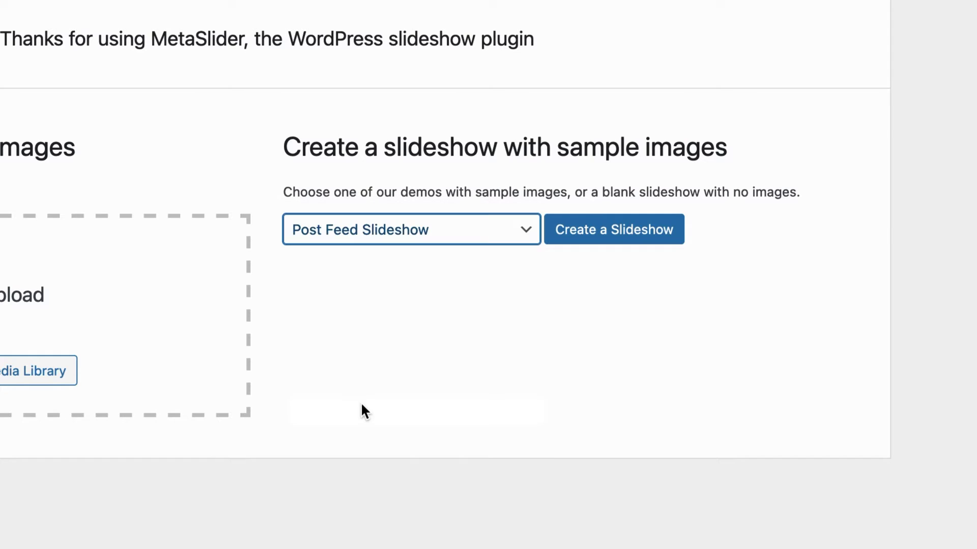
Step: Create the post feed slideshow and delete {author}, {date} from its caption template
{"action": "left_click", "coordinate": [576, 238]}
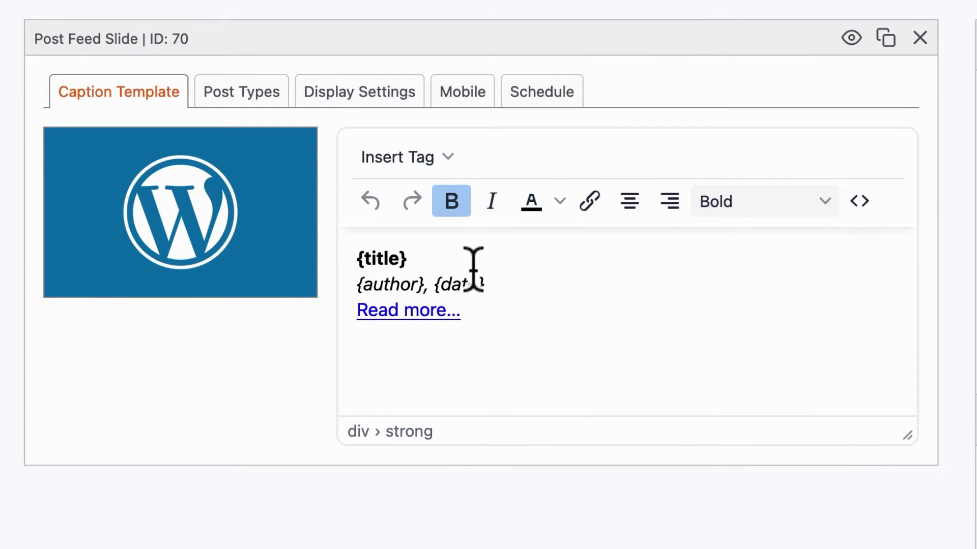
{"action": "left_click", "coordinate": [429, 257]}
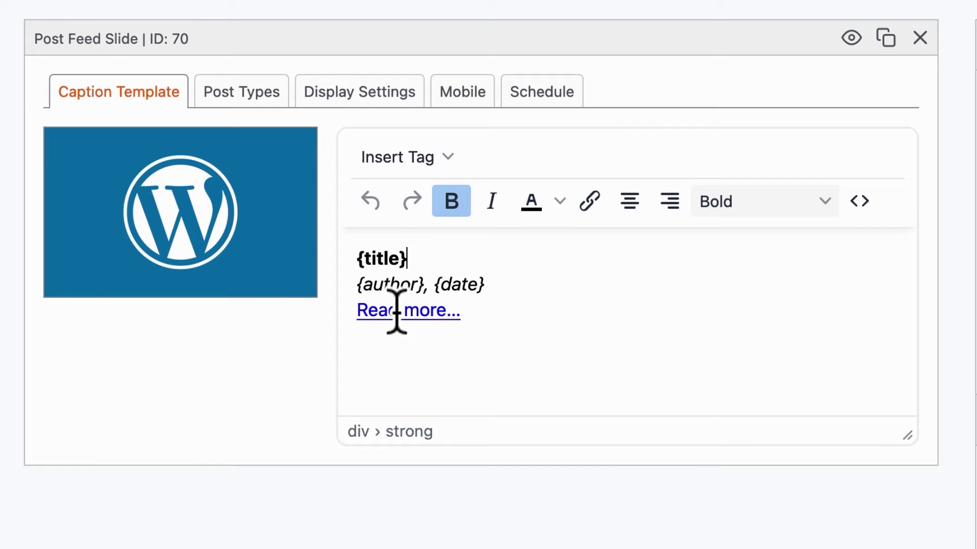
{"action": "left_click", "coordinate": [488, 285]}
{"action": "left_click_drag", "start_coordinate": [489, 285], "coordinate": [396, 283]}
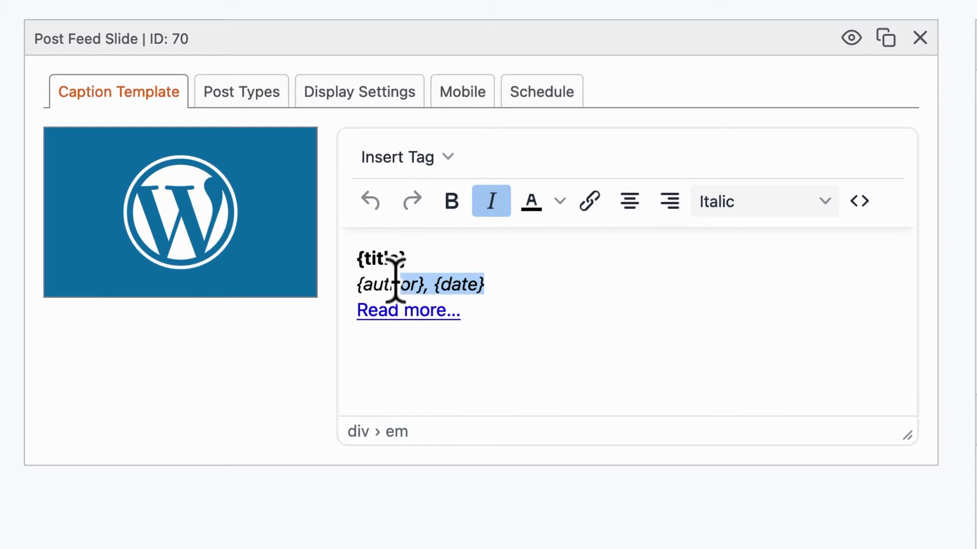
{"action": "key", "text": "BackSpace"}
{"action": "key", "text": "BackSpace"}
{"action": "key", "text": "BackSpace"}
{"action": "key", "text": "BackSpace"}
{"action": "key", "text": "BackSpace"}
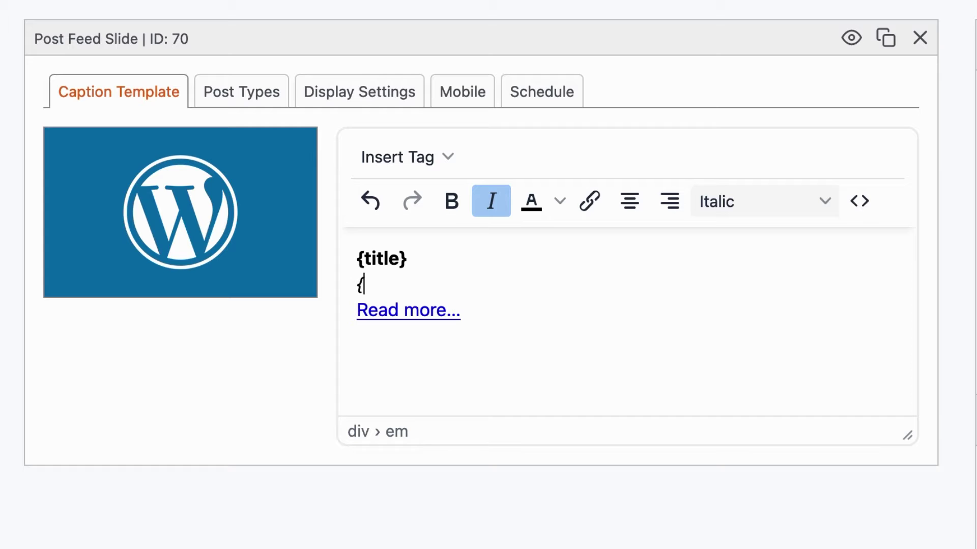
Step: Insert the WooCommerce - Price tag {wc_price} into the caption after {title}
{"action": "left_click", "coordinate": [402, 158]}
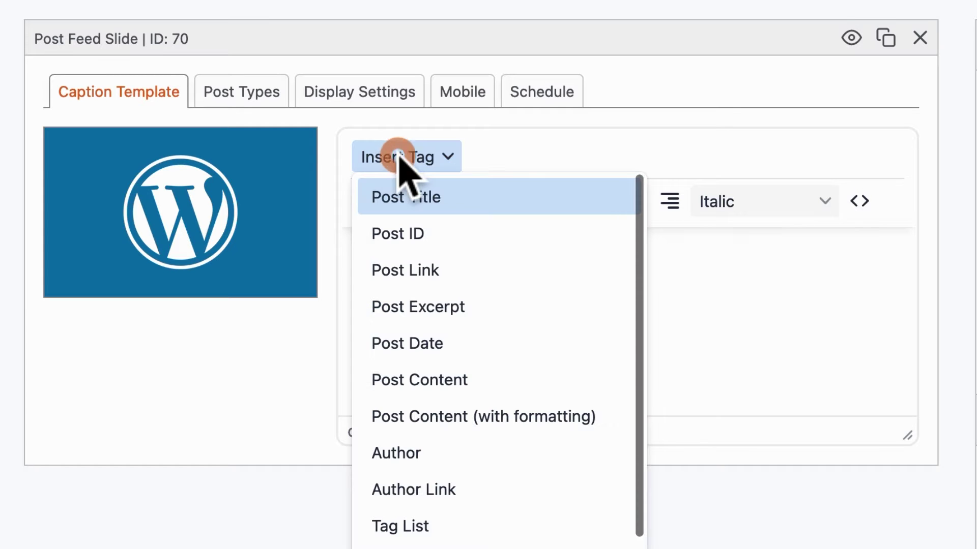
{"action": "scroll", "coordinate": [437, 341], "scroll_direction": "down", "scroll_amount": 3}
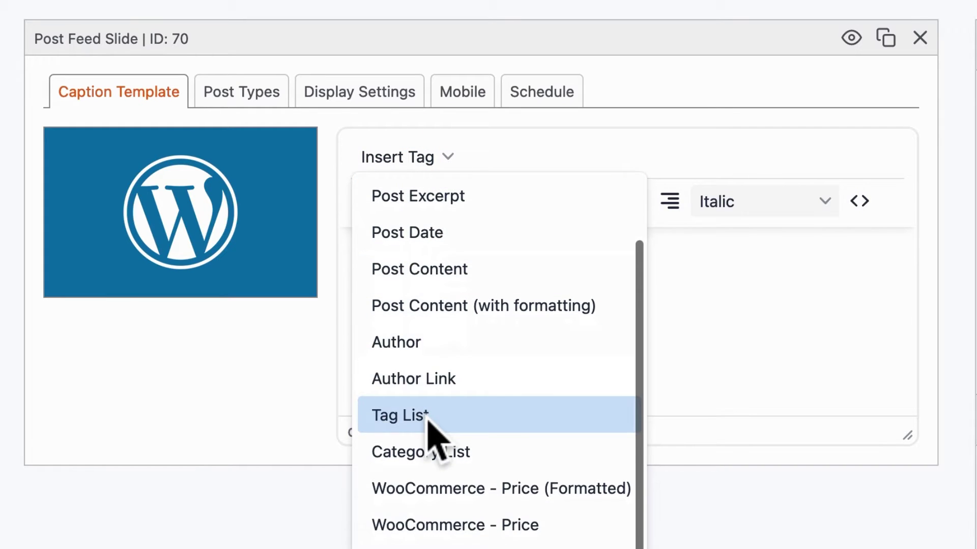
{"action": "scroll", "coordinate": [430, 425], "scroll_direction": "down", "scroll_amount": 2}
{"action": "scroll", "coordinate": [429, 421], "scroll_direction": "down", "scroll_amount": 3}
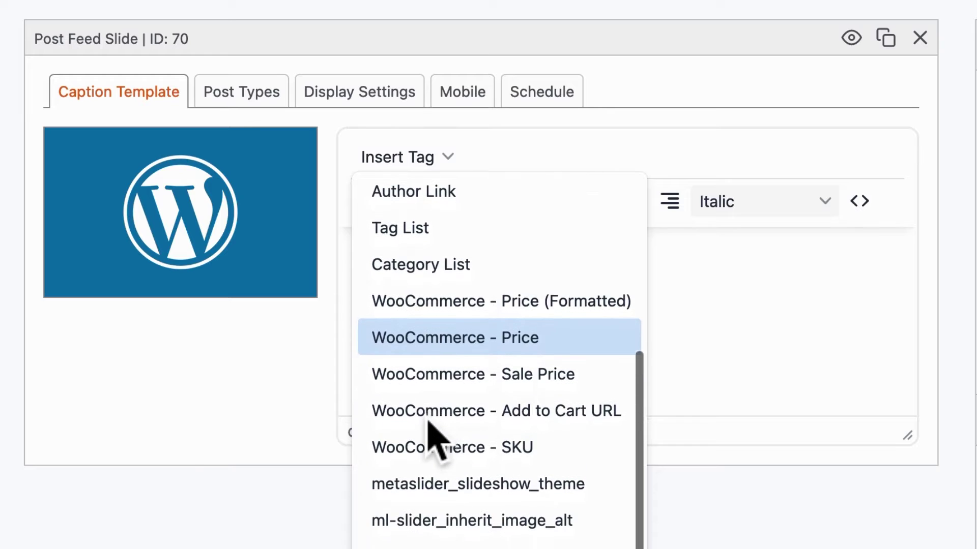
{"action": "scroll", "coordinate": [451, 399], "scroll_direction": "up", "scroll_amount": 1}
{"action": "scroll", "coordinate": [451, 392], "scroll_direction": "up", "scroll_amount": 2}
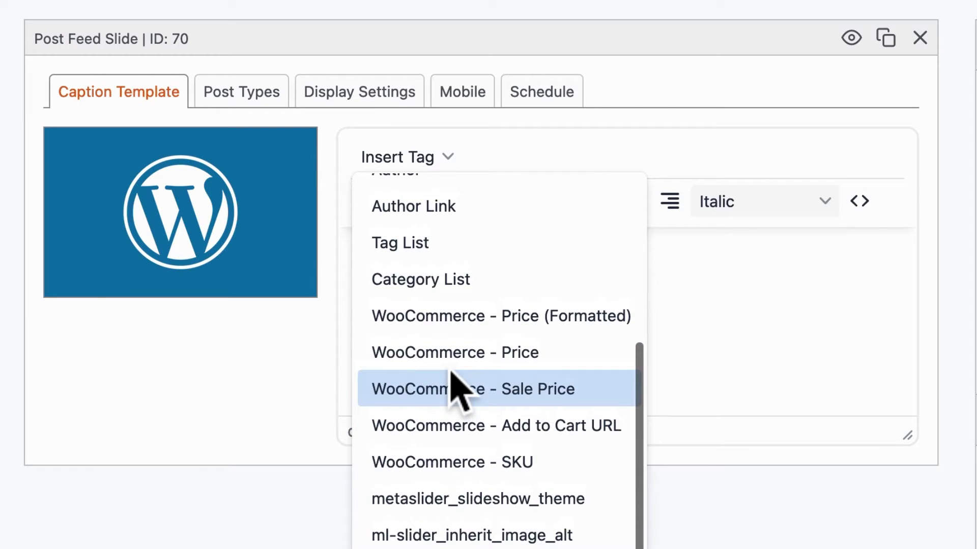
{"action": "scroll", "coordinate": [451, 374], "scroll_direction": "up", "scroll_amount": 1}
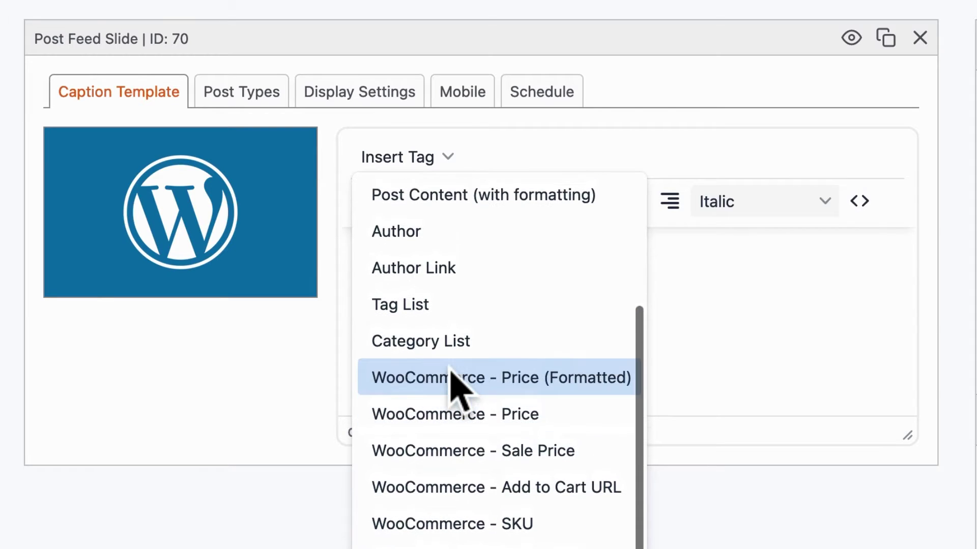
{"action": "left_click", "coordinate": [439, 413]}
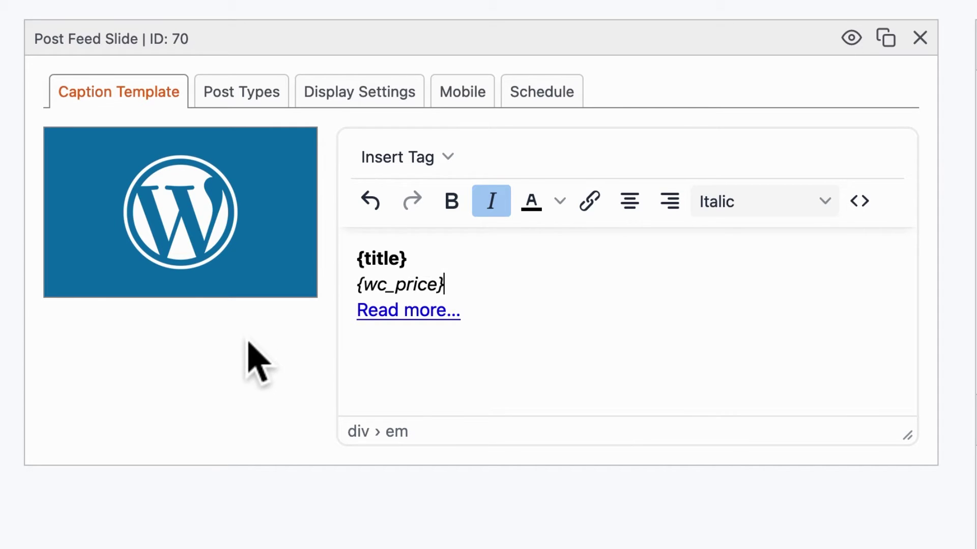
Step: Switch the Post Feed Slide's post types from Posts to WooCommerce Products
{"action": "left_click", "coordinate": [241, 89]}
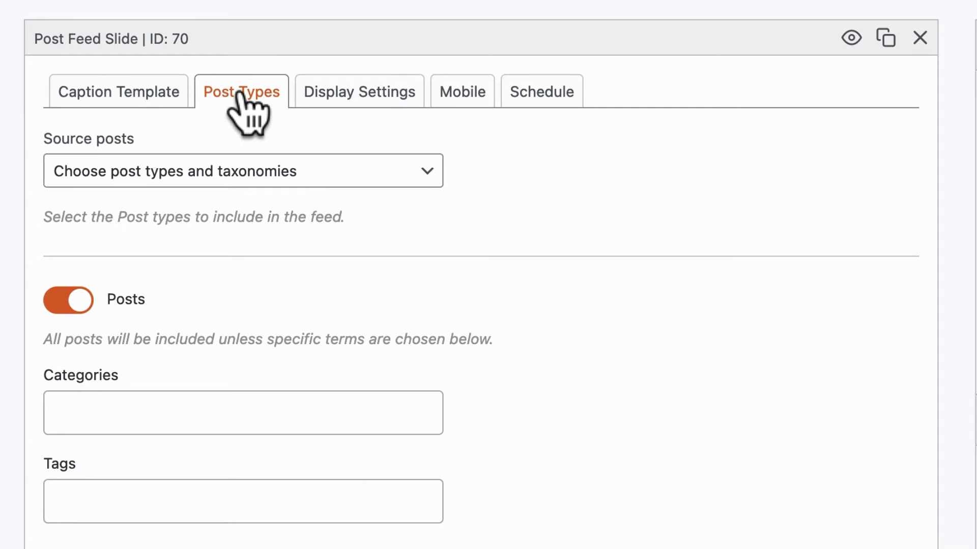
{"action": "left_click", "coordinate": [65, 304]}
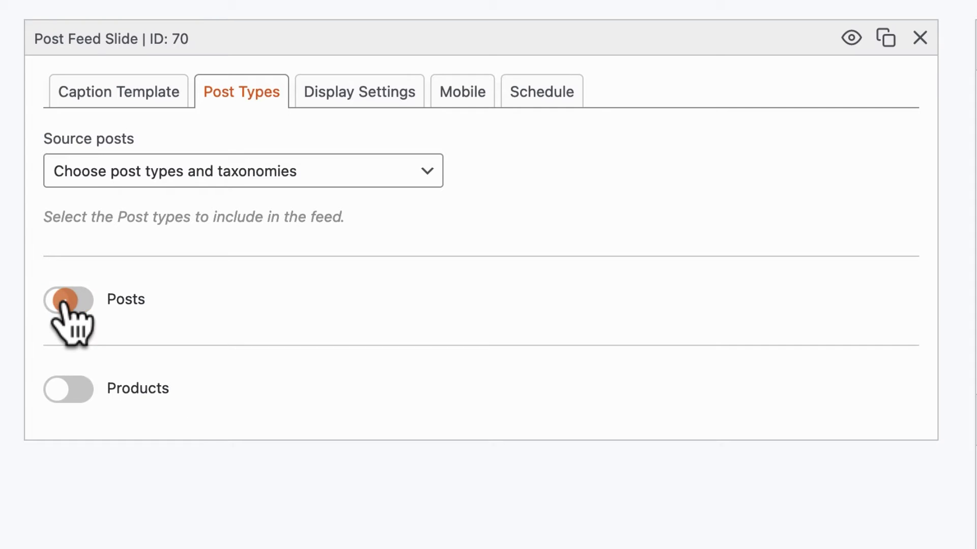
{"action": "left_click", "coordinate": [76, 396]}
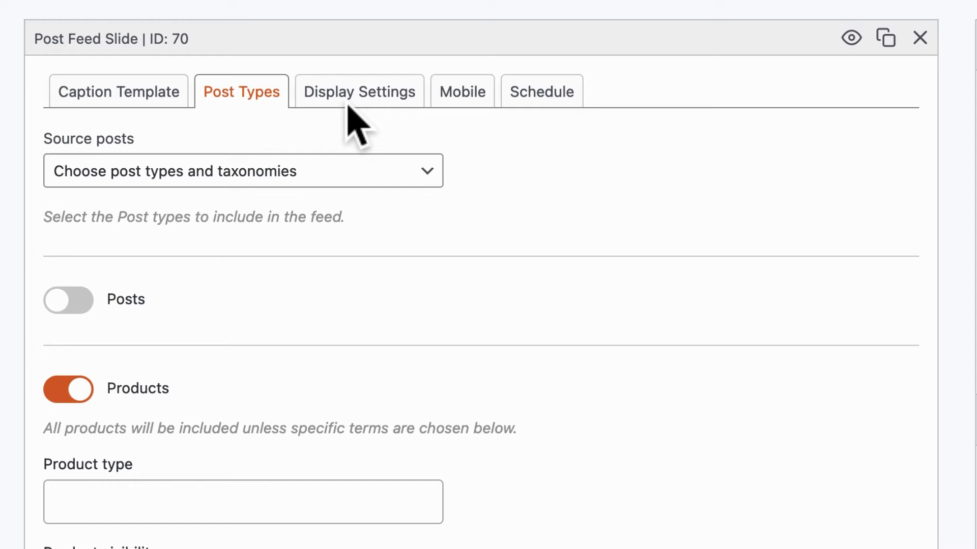
Step: Keep the feed ordered by Publish Date, DESC, with a Post Limit of 3
{"action": "left_click", "coordinate": [345, 104]}
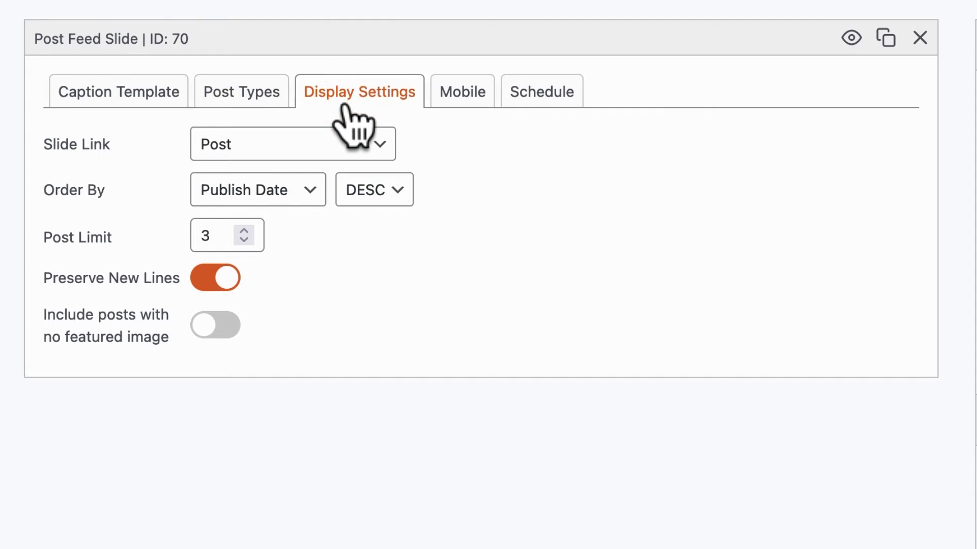
{"action": "left_click", "coordinate": [263, 198]}
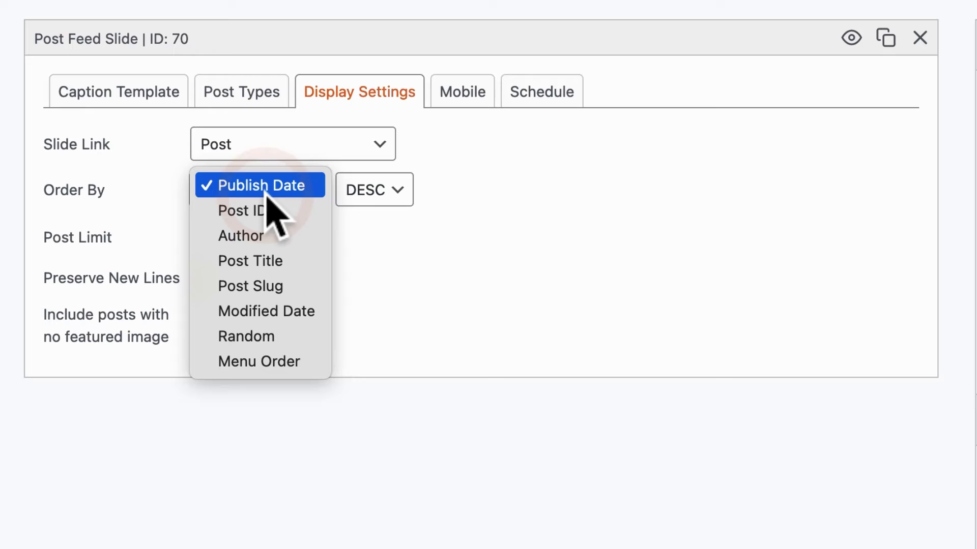
{"action": "left_click", "coordinate": [409, 252]}
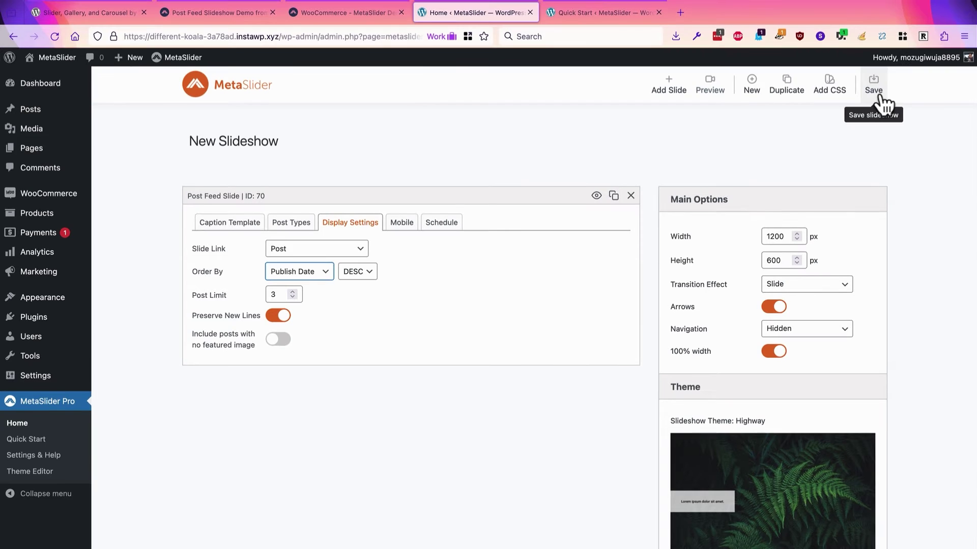
{"action": "scroll", "coordinate": [514, 423], "scroll_direction": "down", "scroll_amount": 1}
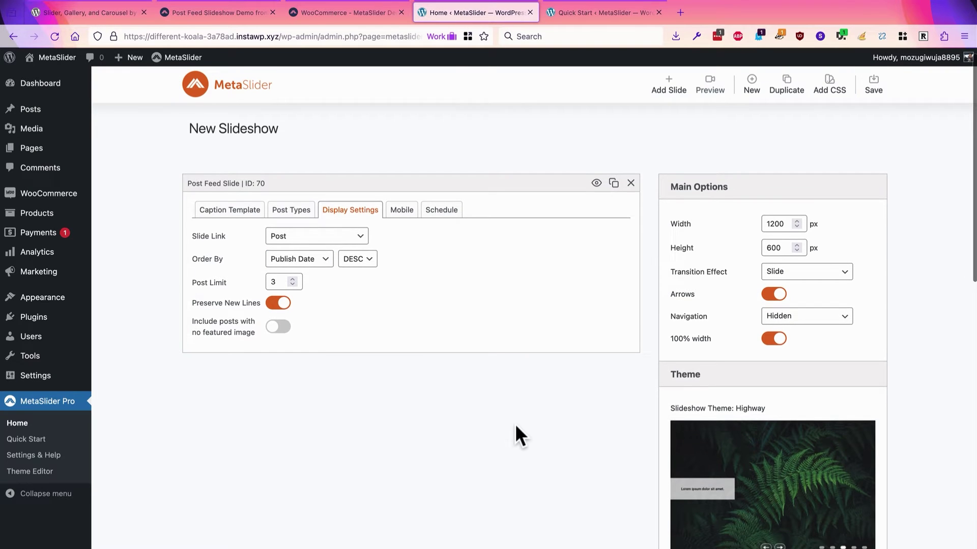
{"action": "scroll", "coordinate": [515, 431], "scroll_direction": "down", "scroll_amount": 12}
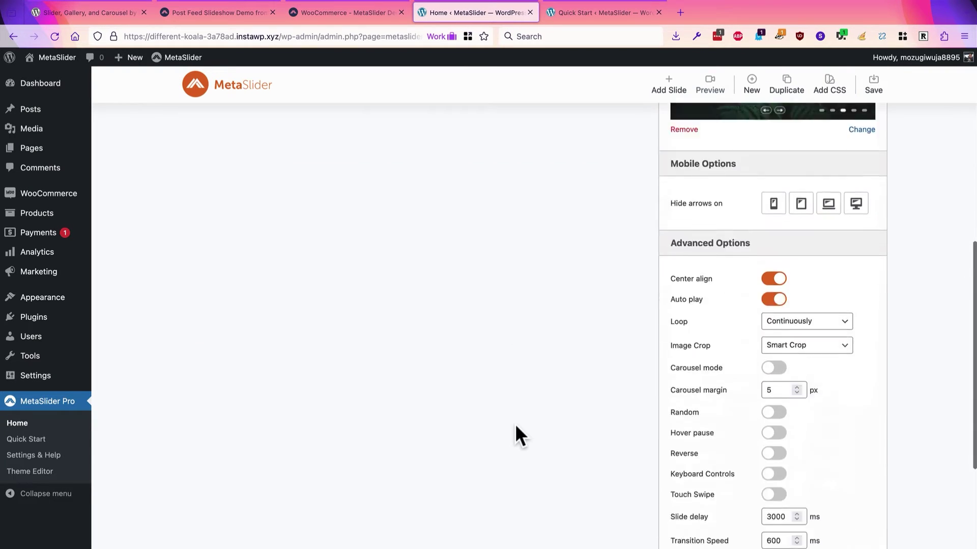
{"action": "scroll", "coordinate": [515, 423], "scroll_direction": "down", "scroll_amount": 2}
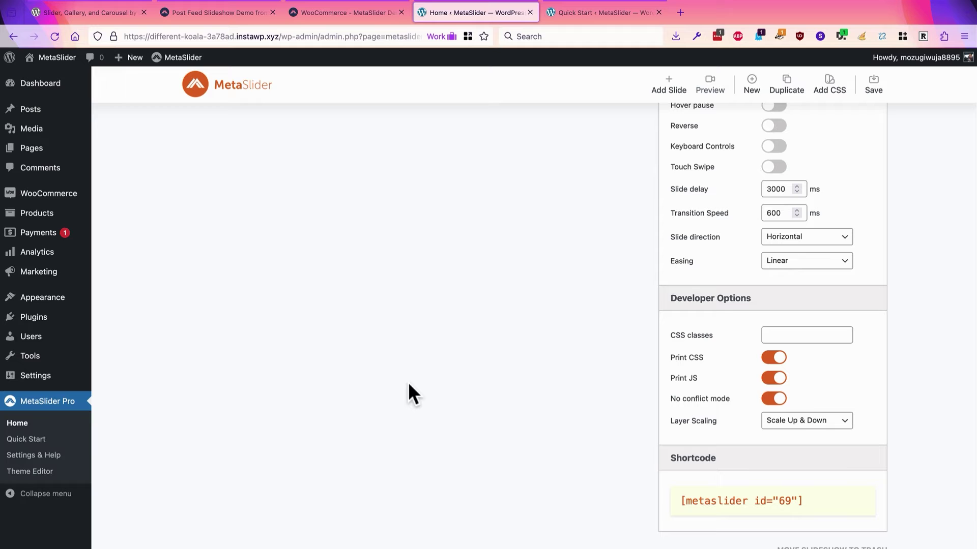
{"action": "scroll", "coordinate": [408, 385], "scroll_direction": "up", "scroll_amount": 6}
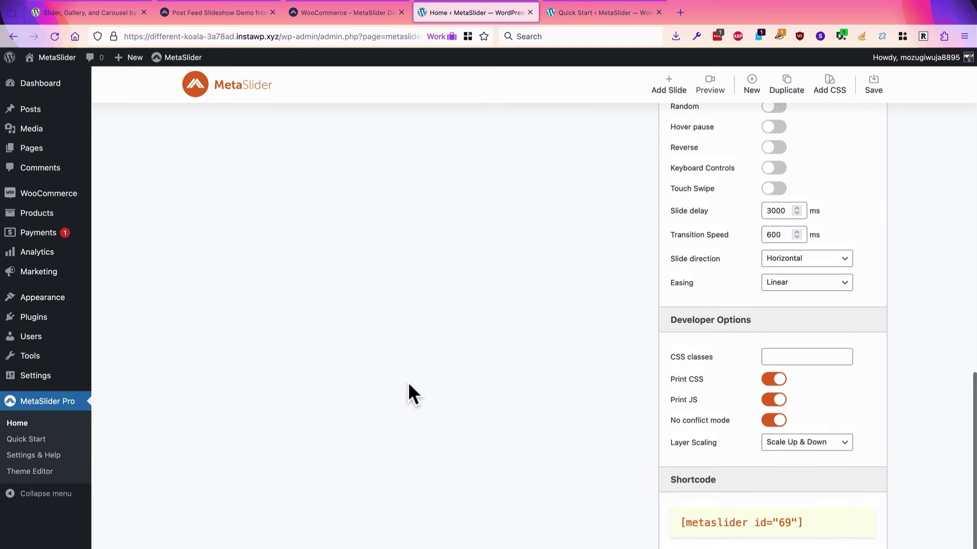
{"action": "scroll", "coordinate": [409, 385], "scroll_direction": "up", "scroll_amount": 10}
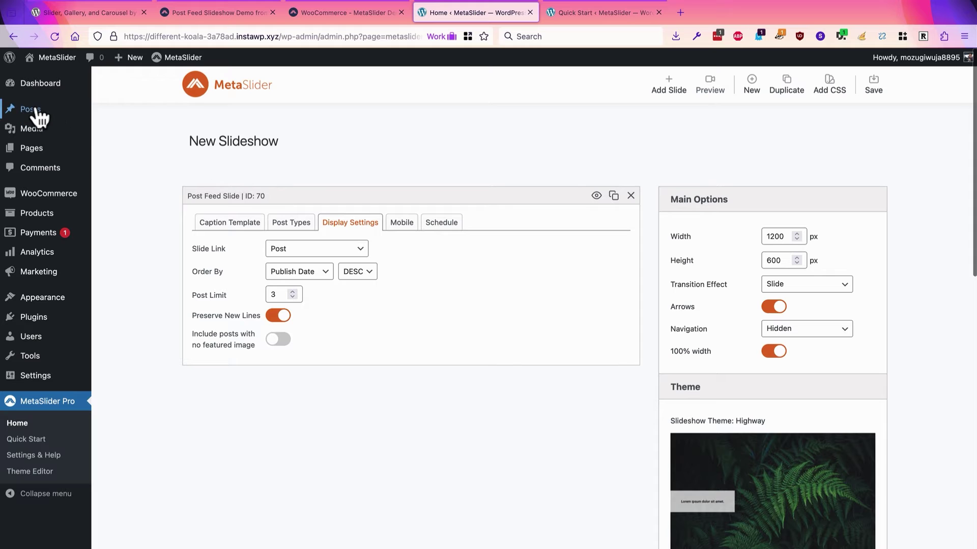
Step: Create a new WordPress post titled 'Our Products'
{"action": "mouse_move", "coordinate": [36, 110]}
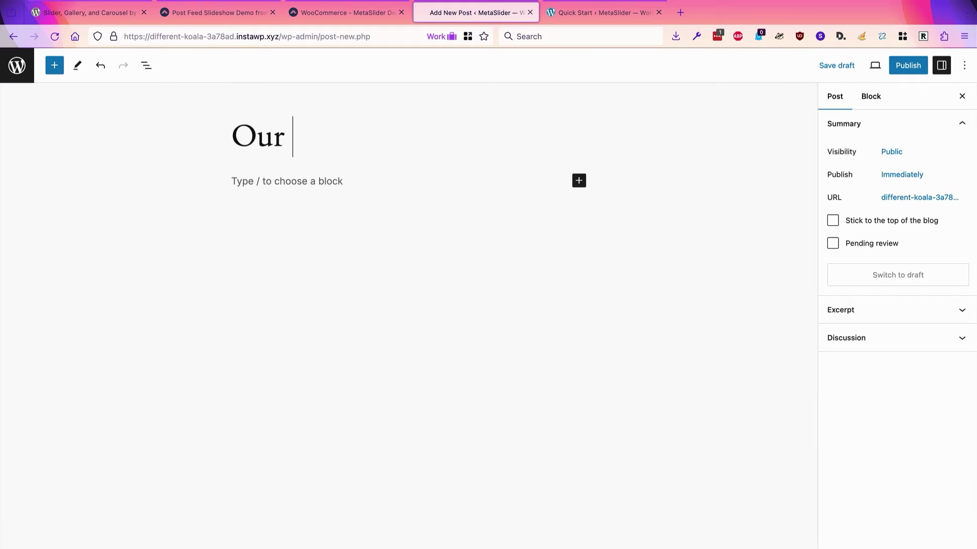
{"action": "type", "text": "Products"}
{"action": "key", "text": "Return"}
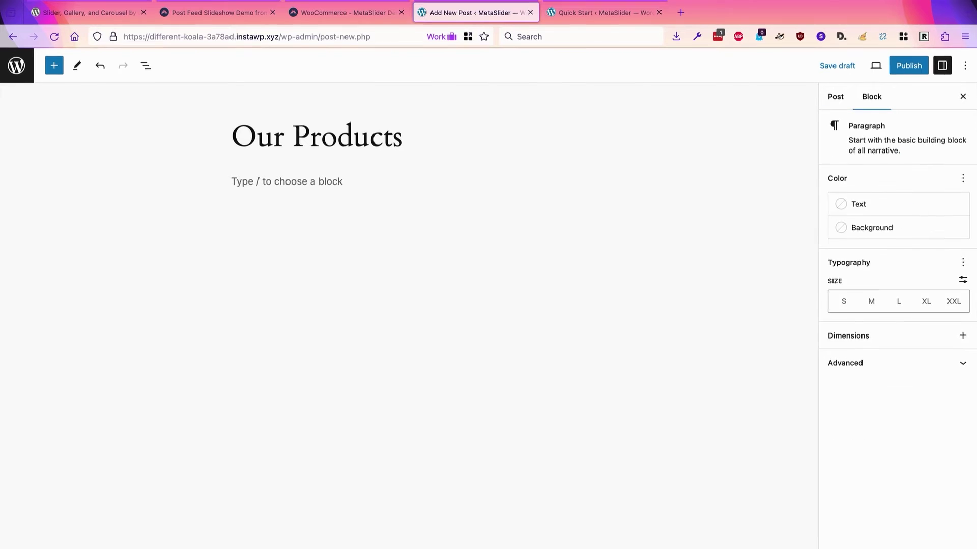
Step: Add a MetaSlider block displaying New Slideshow (#69) to the post body
{"action": "type", "text": "/"}
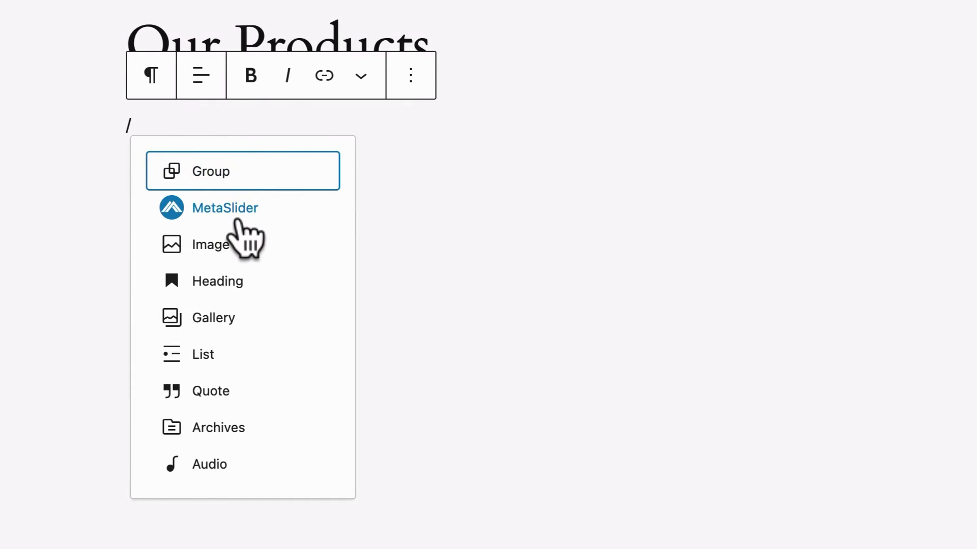
{"action": "left_click", "coordinate": [282, 223]}
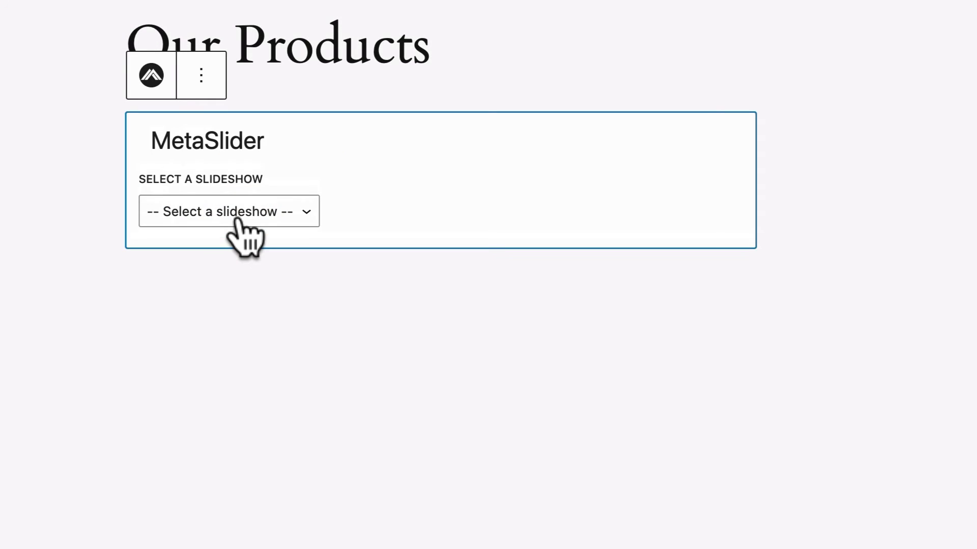
{"action": "left_click", "coordinate": [235, 218]}
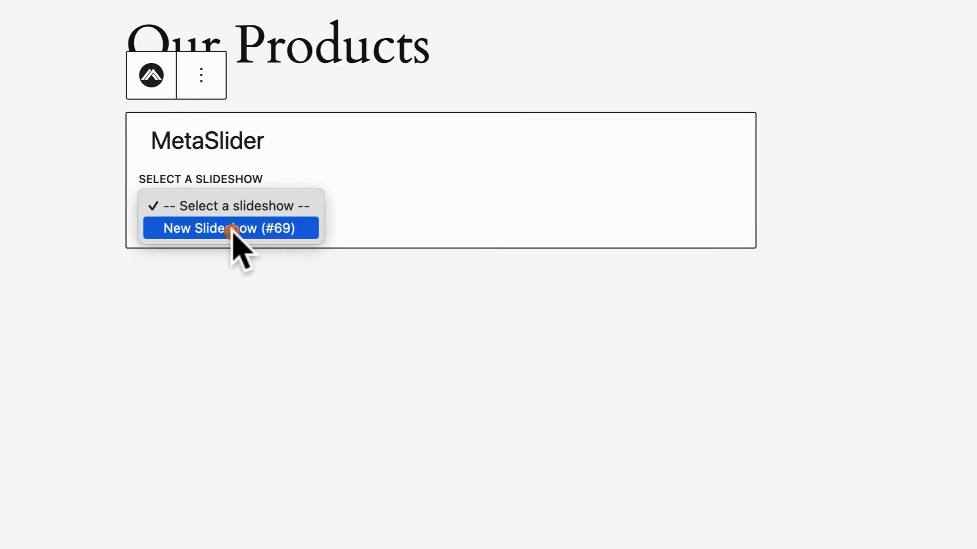
{"action": "left_click", "coordinate": [231, 230]}
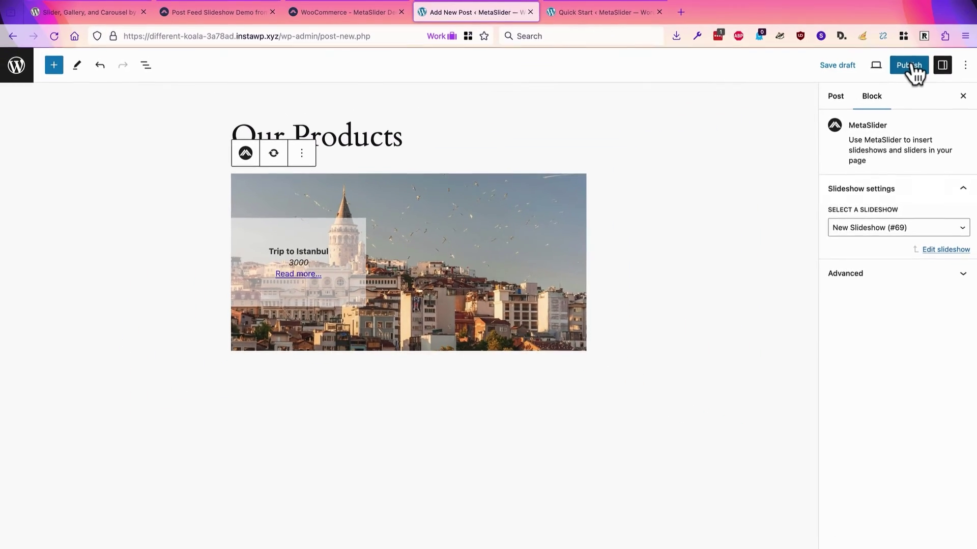
Step: Publish the 'Our Products' post and view it on the live site
{"action": "left_click", "coordinate": [909, 67]}
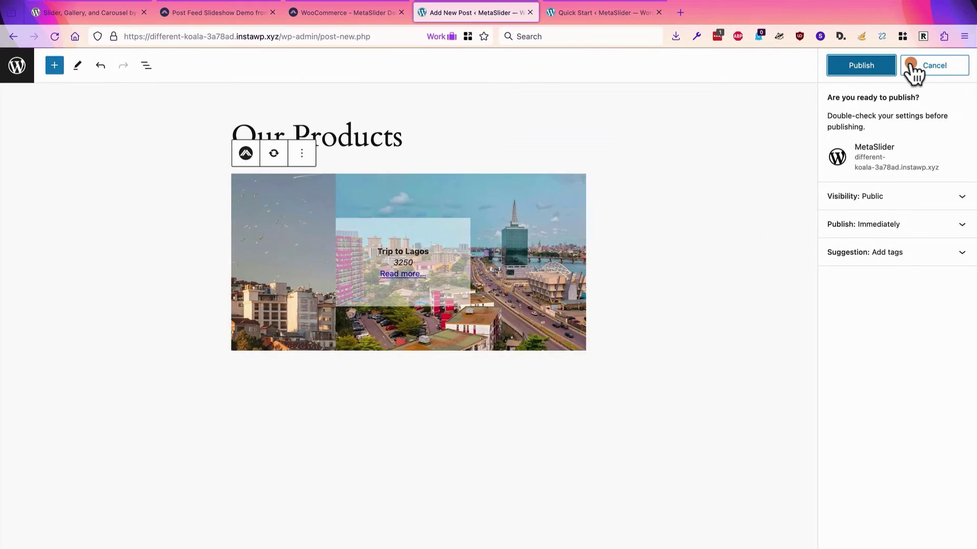
{"action": "left_click", "coordinate": [856, 68]}
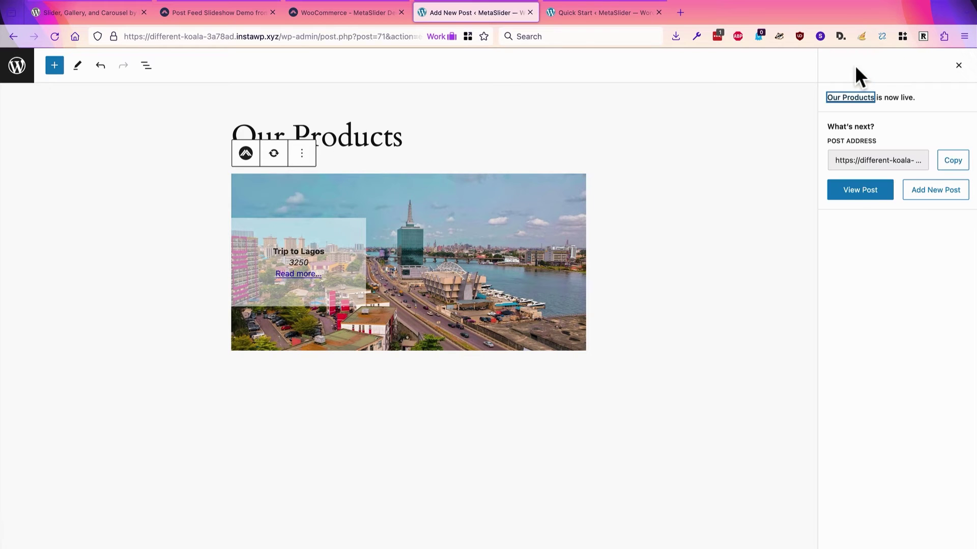
{"action": "left_click", "coordinate": [861, 188]}
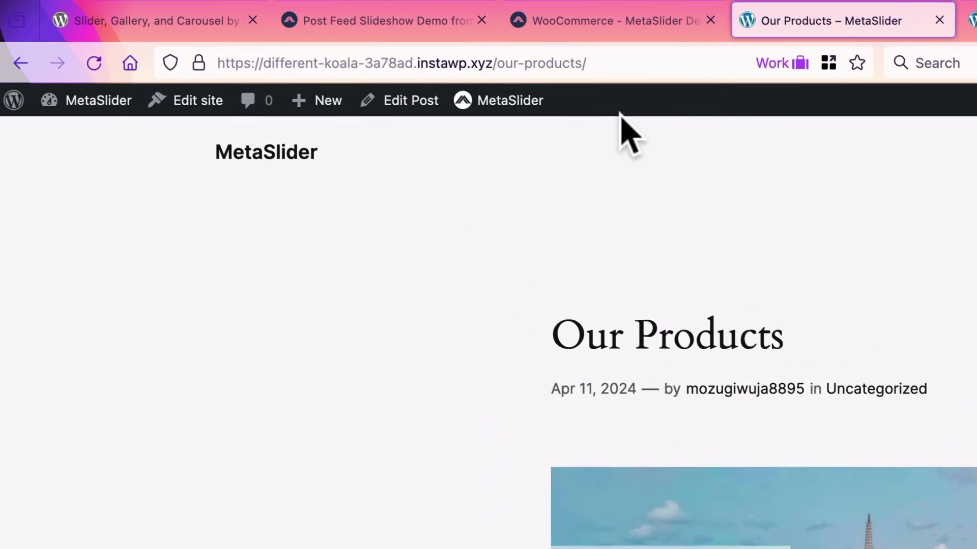
Step: Reopen the slideshow in MetaSlider and put a $ before {wc_price} in the caption
{"action": "mouse_move", "coordinate": [525, 107]}
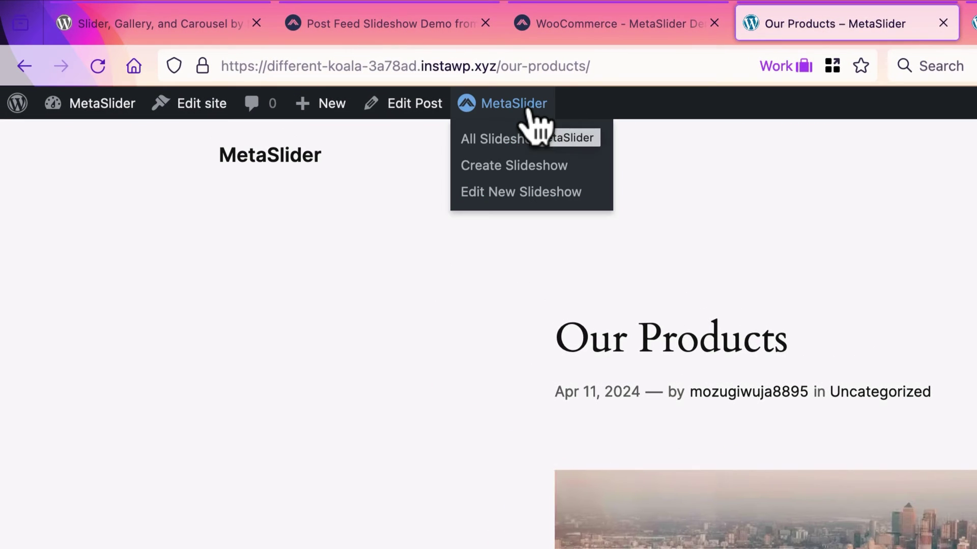
{"action": "left_click", "coordinate": [496, 196]}
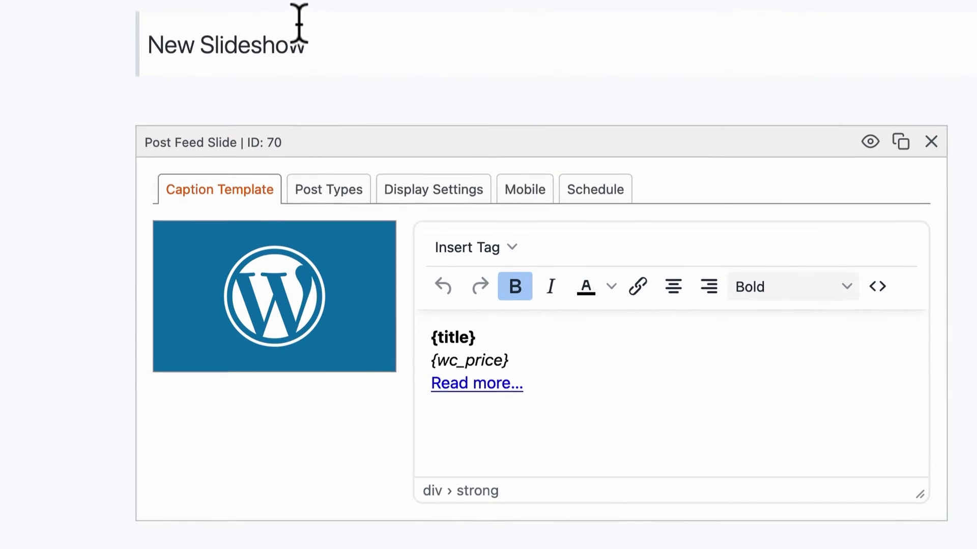
{"action": "left_click", "coordinate": [432, 360]}
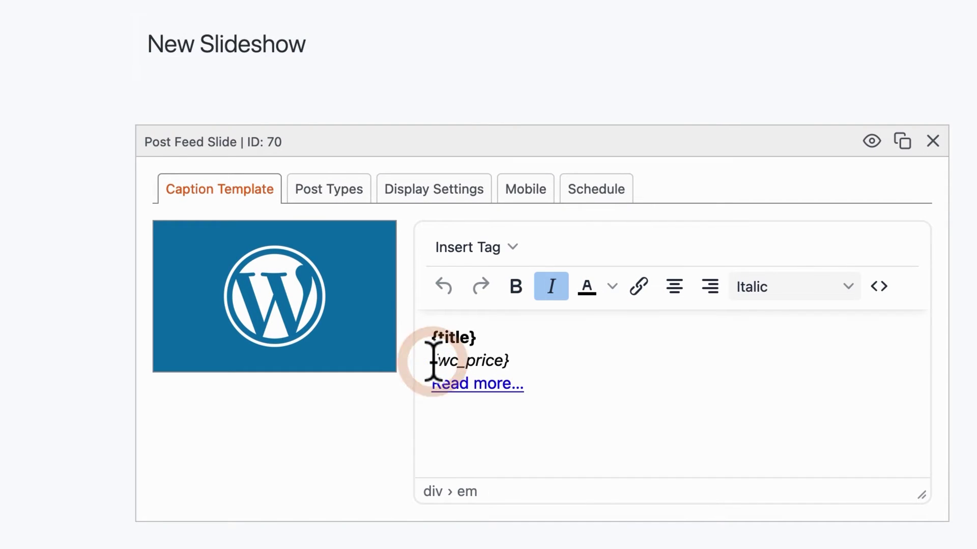
{"action": "type", "text": "$"}
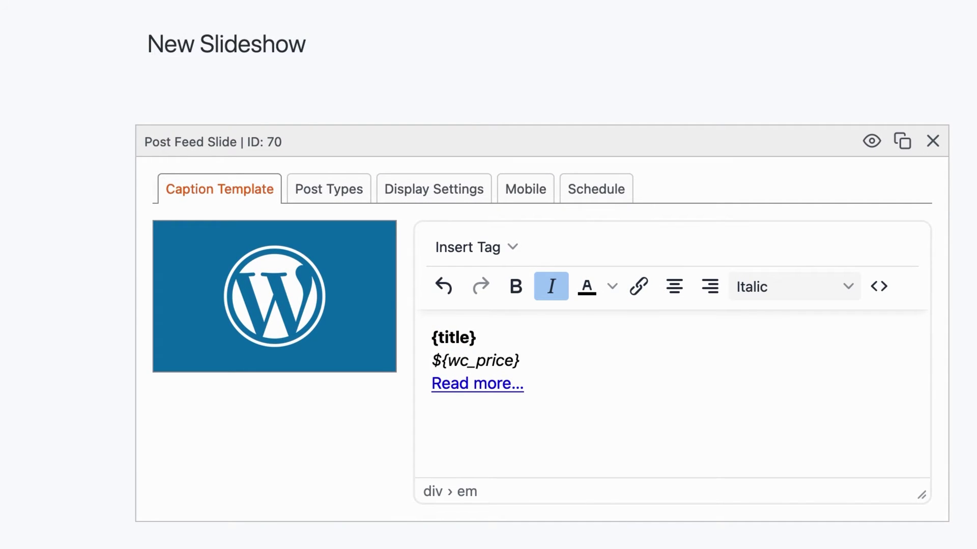
Step: Change the caption link text from 'Read more' to 'See this exciting trip...'
{"action": "left_click", "coordinate": [463, 383]}
{"action": "double_click", "coordinate": [463, 382]}
{"action": "type", "text": "See thei exciting t"}
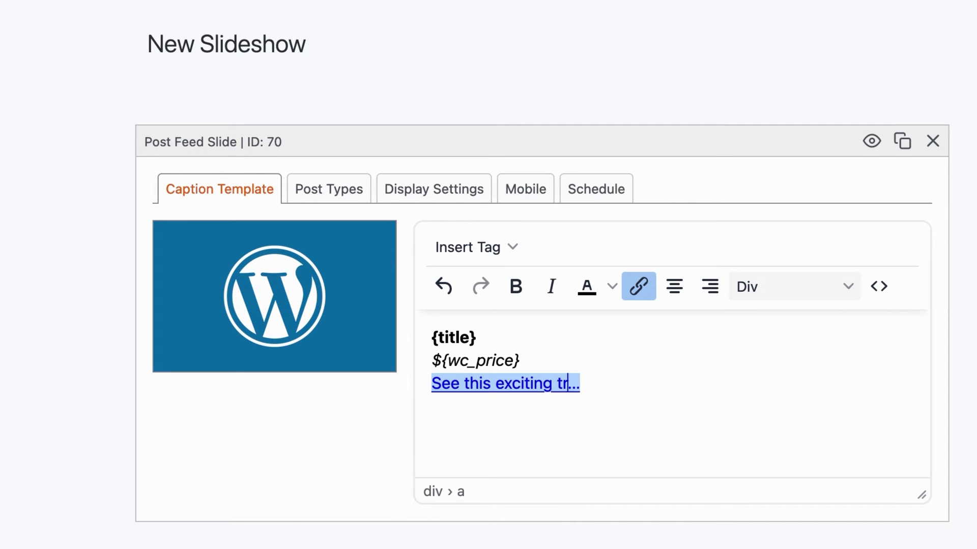
{"action": "type", "text": "ip"}
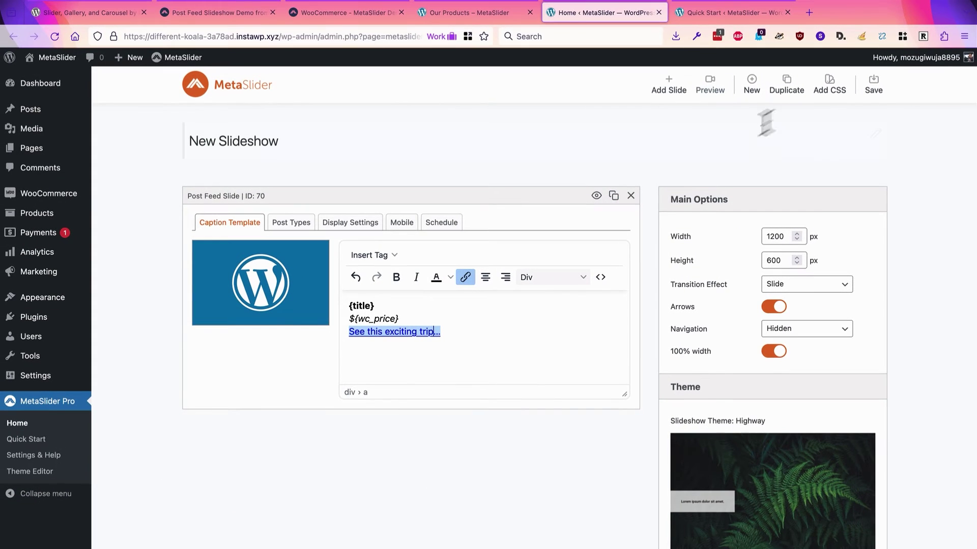
Step: Save the caption template and reload the Our Products post to show $price captions and 'See this exciting trip' links
{"action": "left_click", "coordinate": [874, 91]}
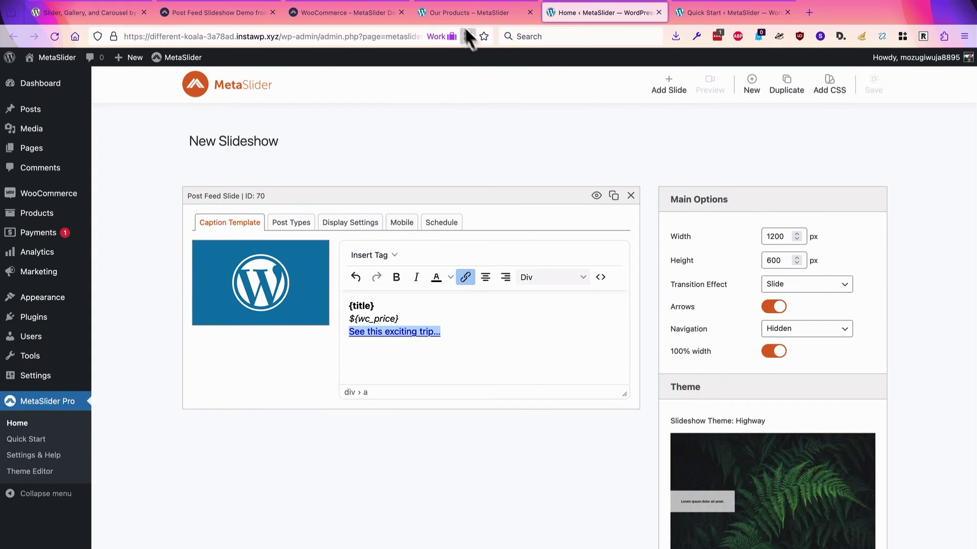
{"action": "left_click", "coordinate": [455, 16]}
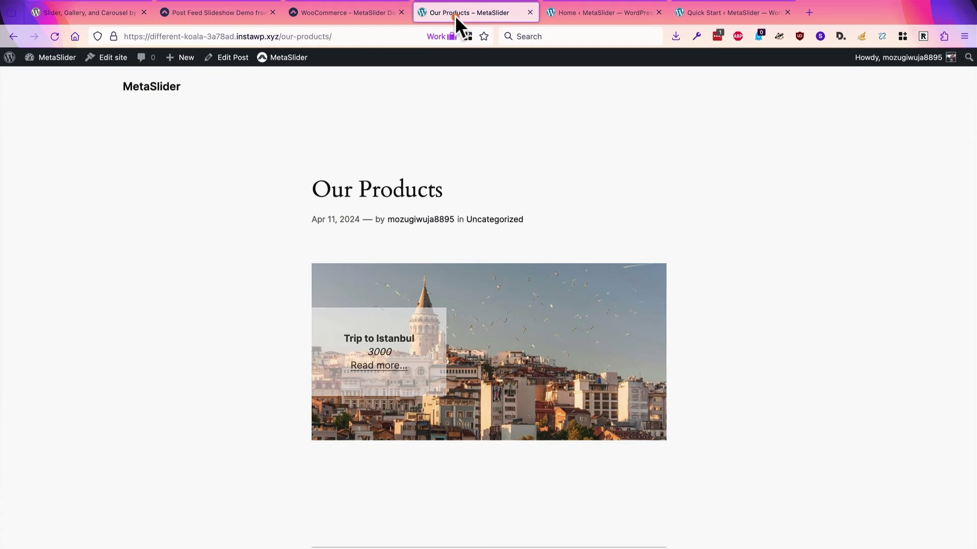
{"action": "left_click", "coordinate": [53, 35]}
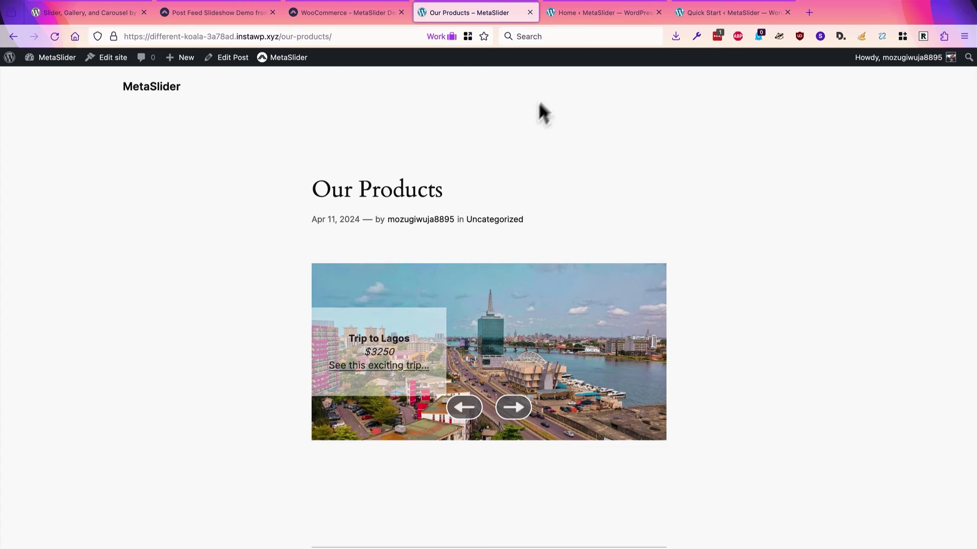
Step: Change the slideshow theme from Highway to Radix and save the slideshow
{"action": "left_click", "coordinate": [577, 18]}
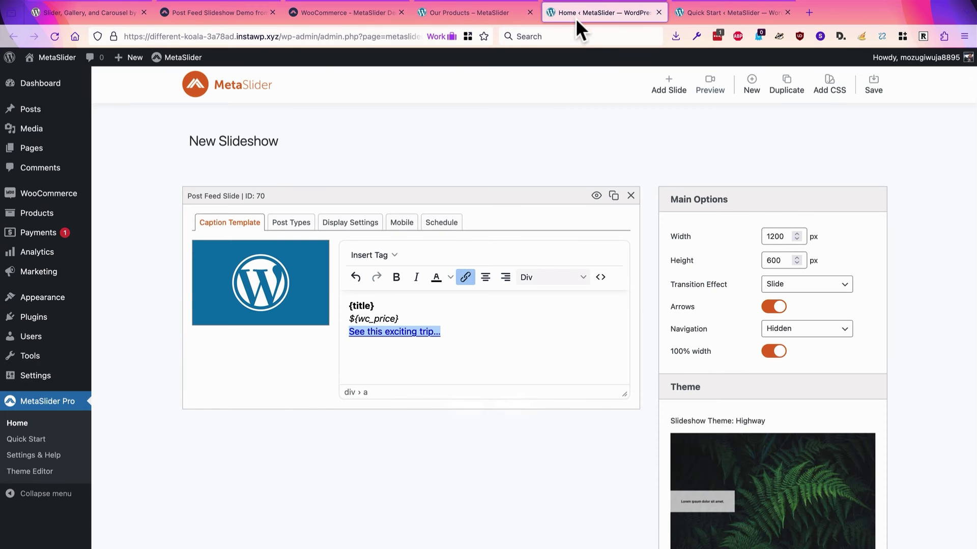
{"action": "left_click", "coordinate": [733, 491]}
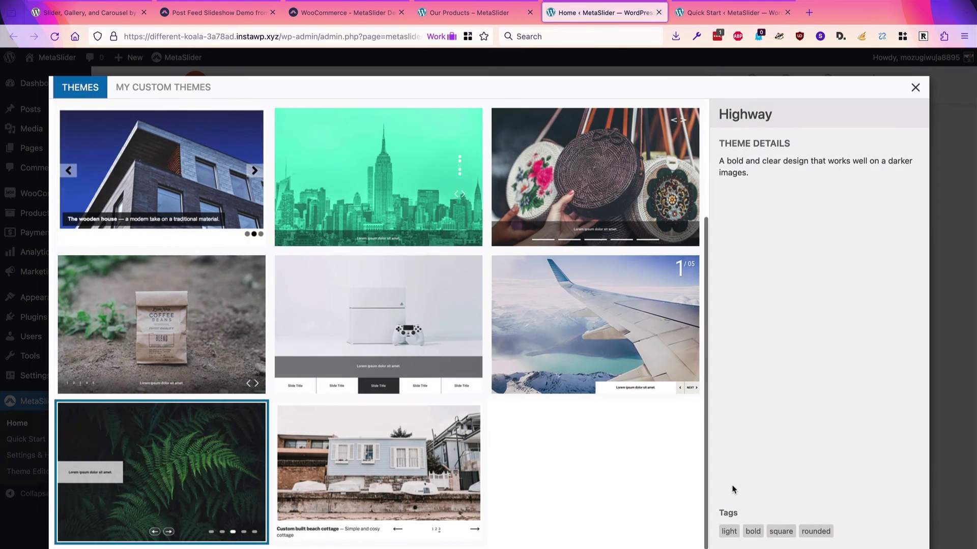
{"action": "scroll", "coordinate": [624, 417], "scroll_direction": "up", "scroll_amount": 1}
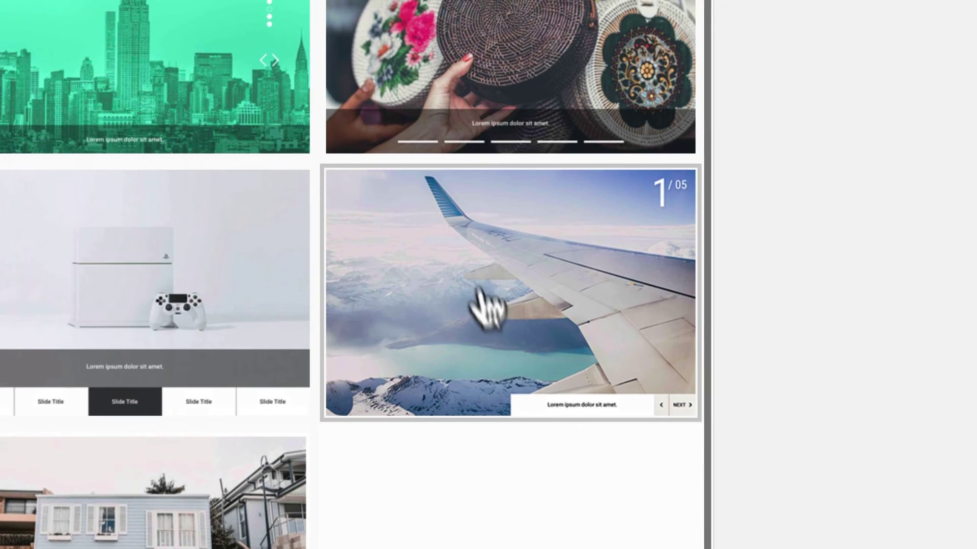
{"action": "left_click", "coordinate": [516, 333]}
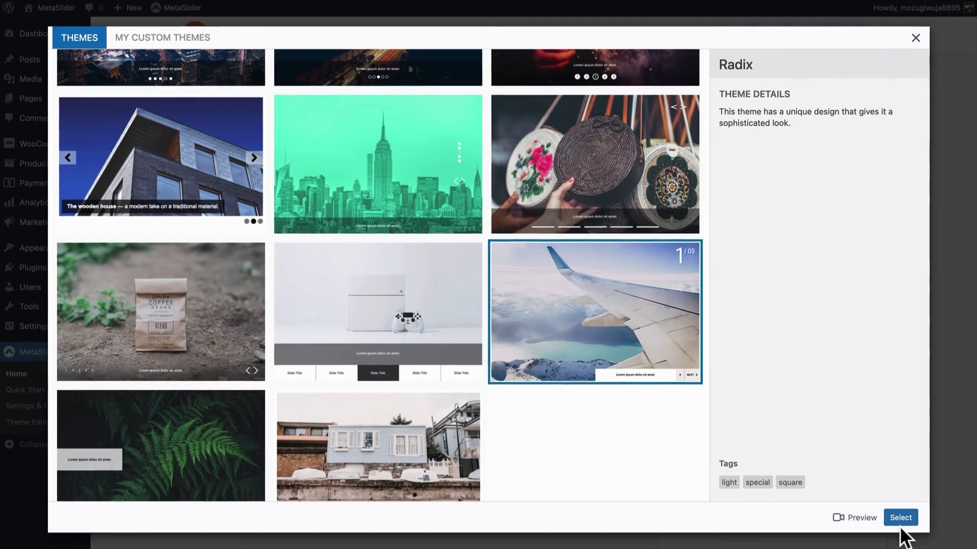
{"action": "left_click", "coordinate": [898, 518]}
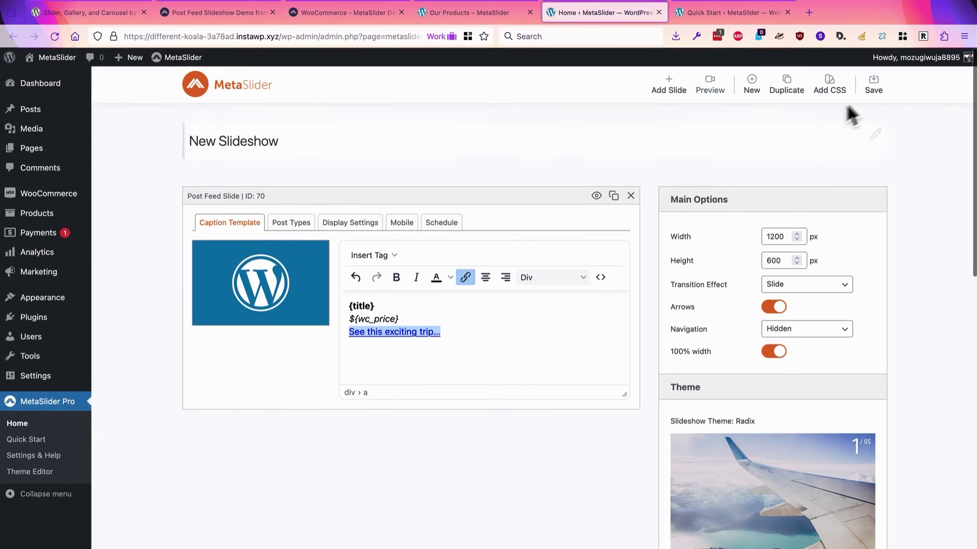
{"action": "left_click", "coordinate": [866, 44]}
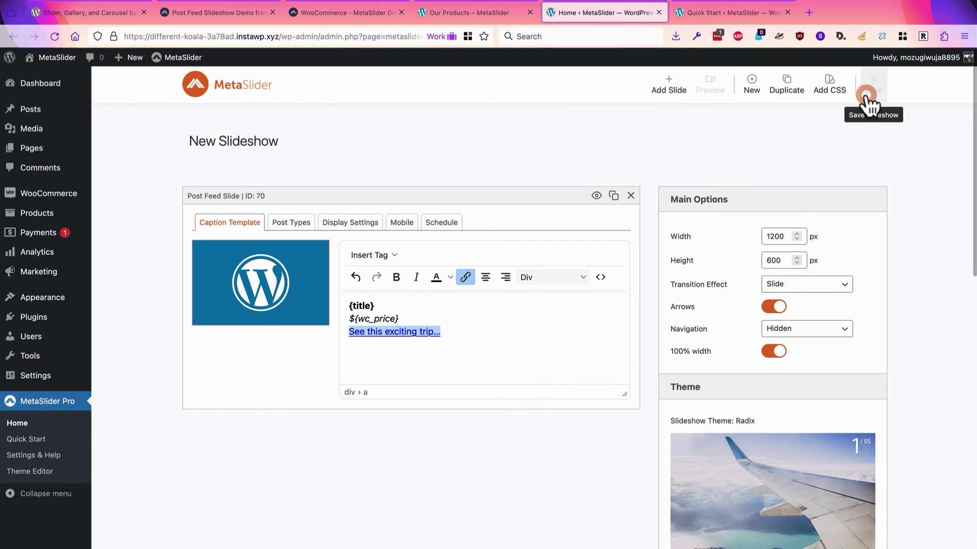
Step: View the Our Products post's slider in the Radix style with Next arrows and bottom captions
{"action": "left_click", "coordinate": [461, 17]}
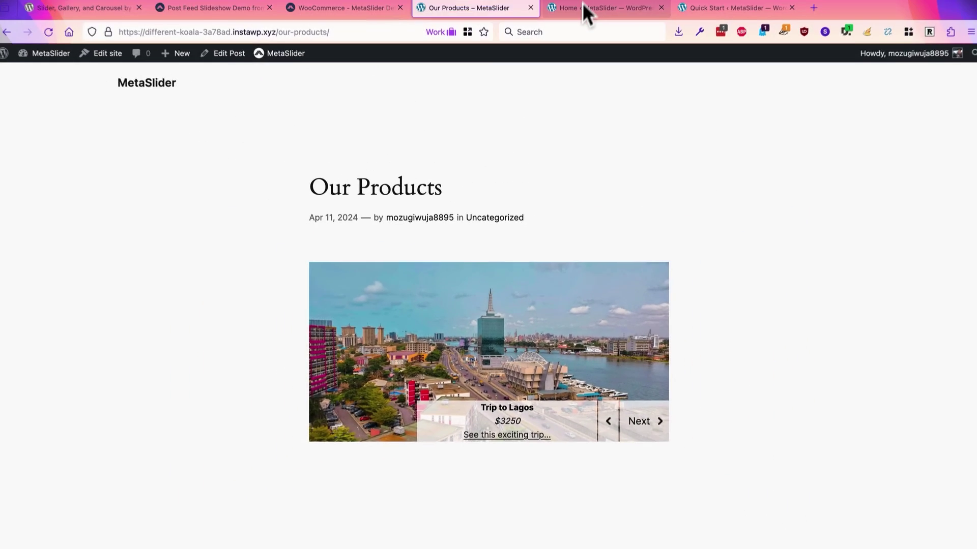
Step: Check the Post Feed's Display Settings Post Types: Products included, Posts left out
{"action": "left_click", "coordinate": [580, 11]}
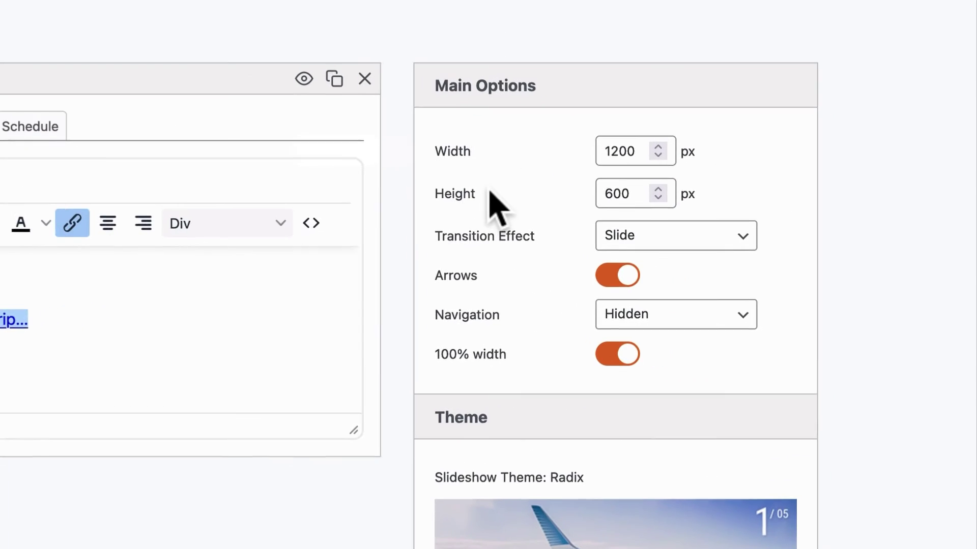
{"action": "scroll", "coordinate": [366, 464], "scroll_direction": "down", "scroll_amount": 5}
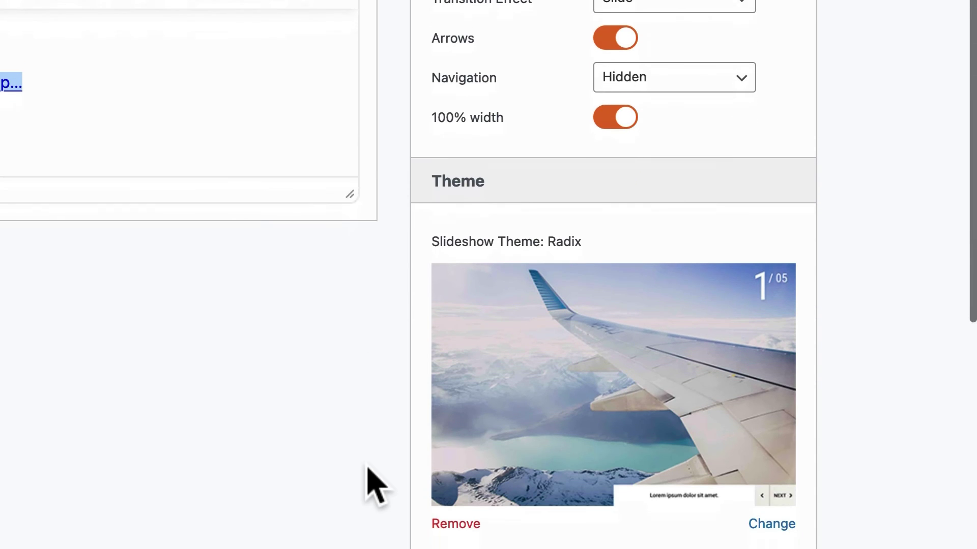
{"action": "scroll", "coordinate": [375, 486], "scroll_direction": "down", "scroll_amount": 4}
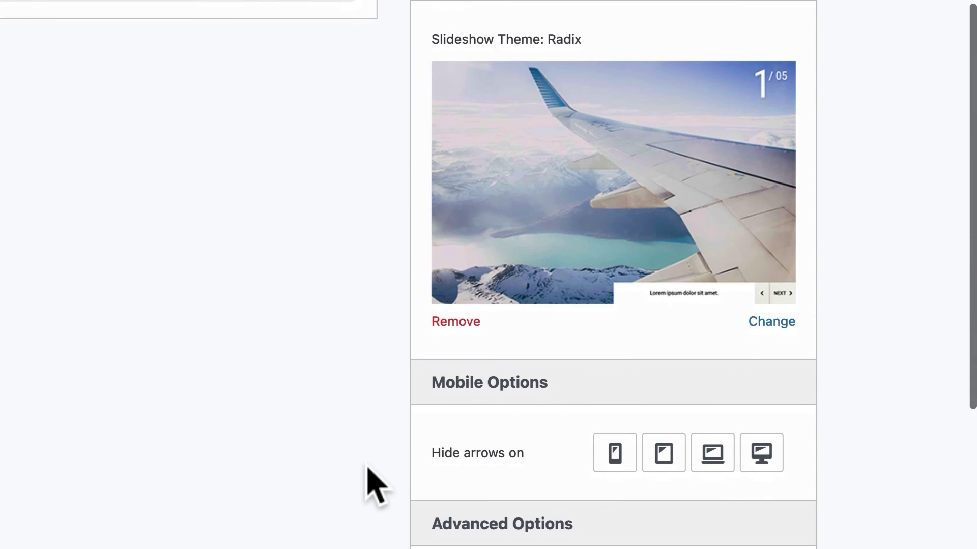
{"action": "scroll", "coordinate": [375, 486], "scroll_direction": "up", "scroll_amount": 9}
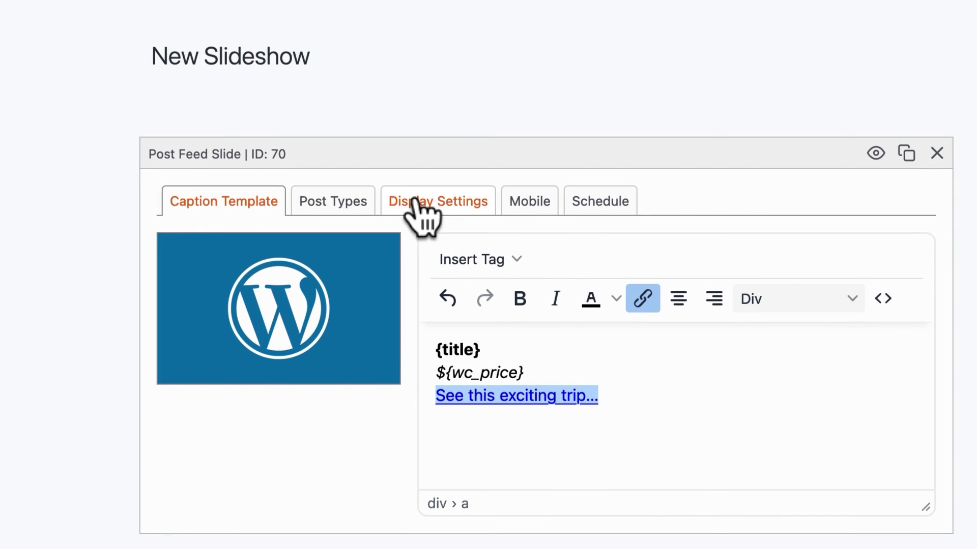
{"action": "left_click", "coordinate": [421, 216]}
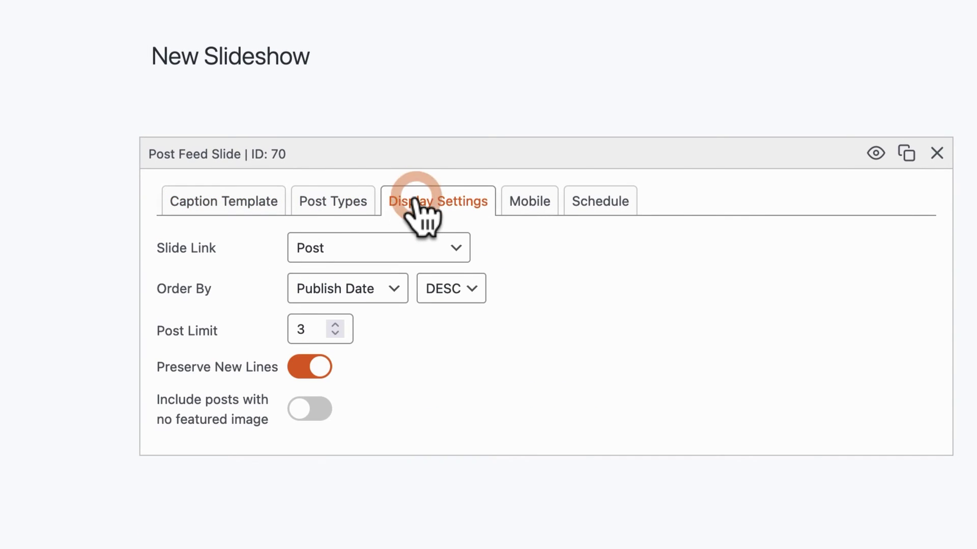
{"action": "left_click", "coordinate": [319, 208]}
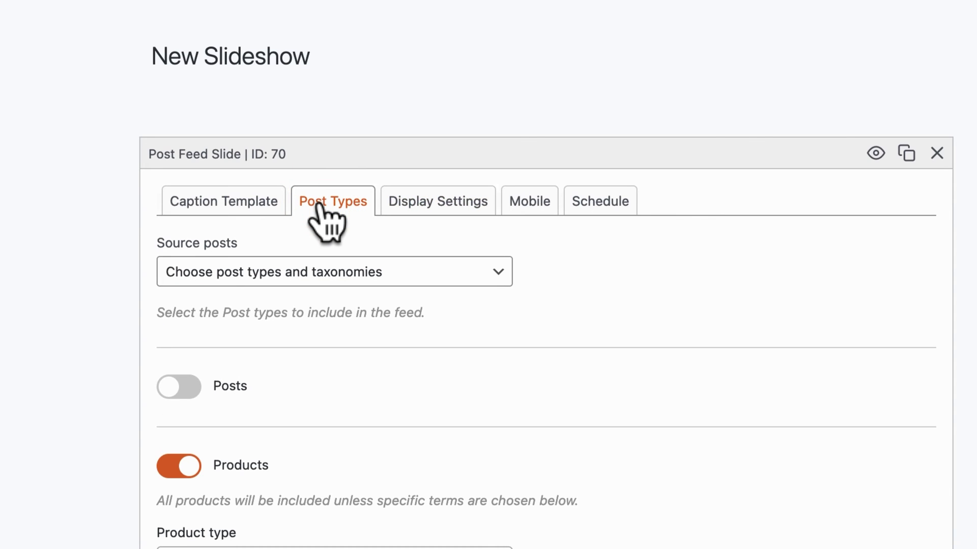
{"action": "scroll", "coordinate": [334, 303], "scroll_direction": "down", "scroll_amount": 5}
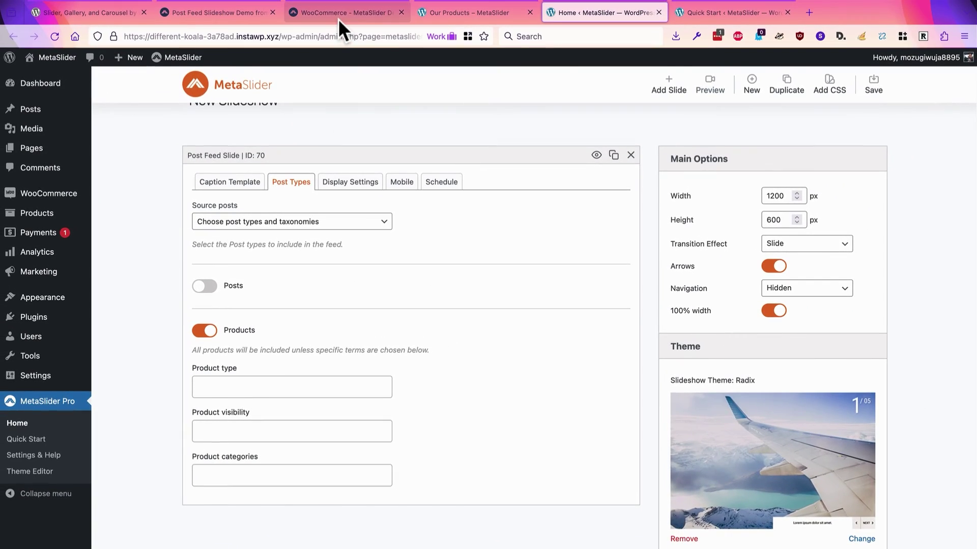
Step: View the WooCommerce slider demo on the MetaSlider Demos site
{"action": "left_click", "coordinate": [338, 19]}
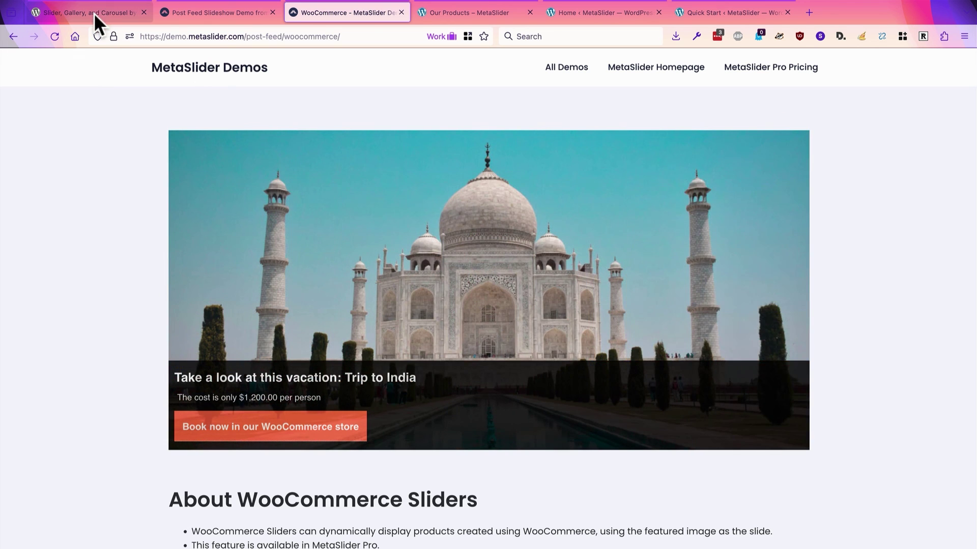
Step: Show MetaSlider's wordpress.org plugin page, version 3.70.2
{"action": "left_click", "coordinate": [94, 13]}
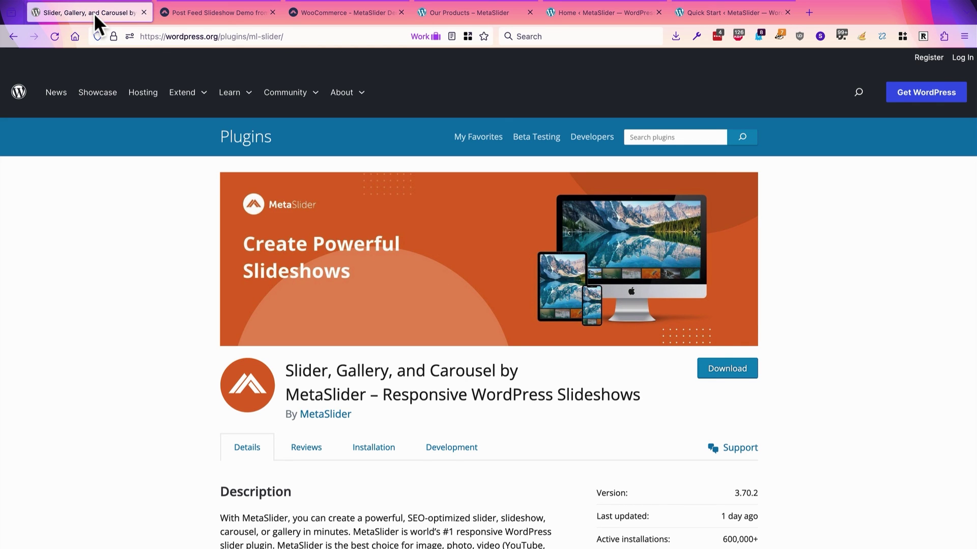